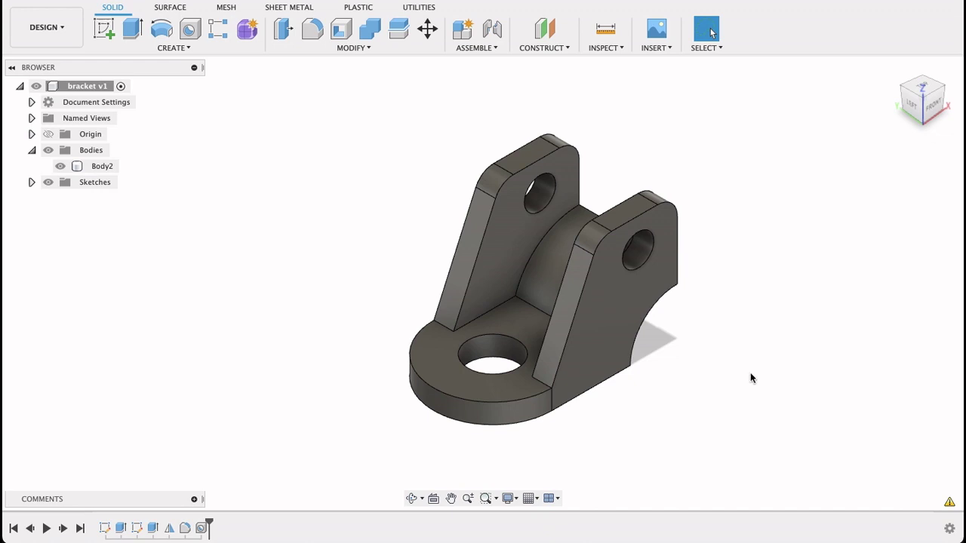
Examine the finished bracket model and the dimensions in the reference drawing's isometric, plan and side views
{"action": "middle_click_drag", "start_coordinate": [726, 369], "coordinate": [690, 350], "text": "shift"}
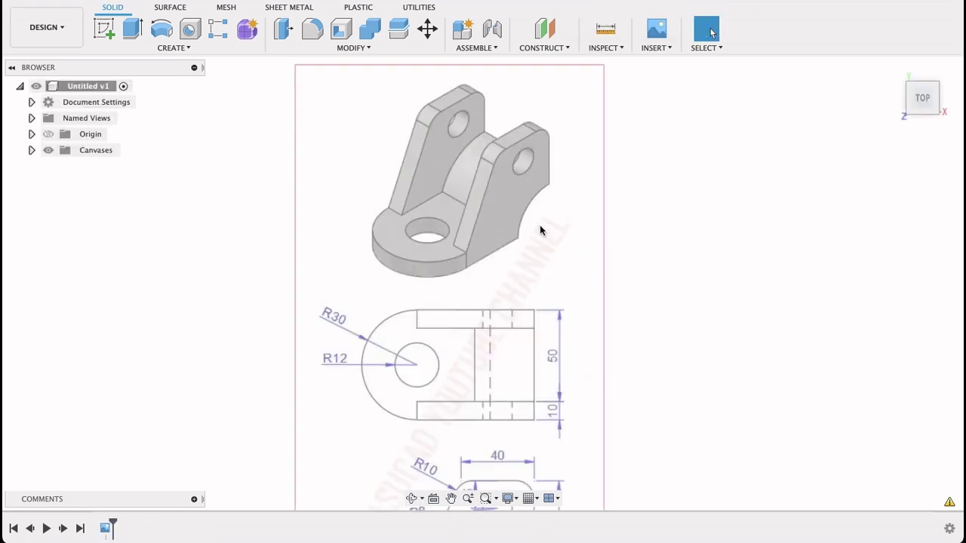
{"action": "scroll", "coordinate": [541, 229], "scroll_direction": "up", "scroll_amount": 3}
{"action": "scroll", "coordinate": [535, 228], "scroll_direction": "down", "scroll_amount": 4}
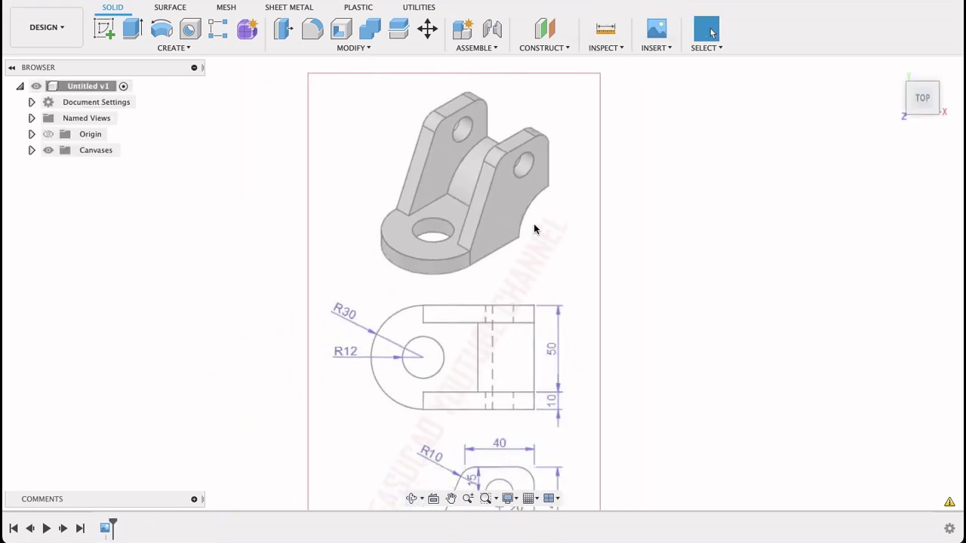
{"action": "mouse_move", "coordinate": [558, 370]}
{"action": "middle_mouse_down"}
{"action": "mouse_move", "coordinate": [570, 193]}
{"action": "mouse_move", "coordinate": [569, 214]}
{"action": "middle_mouse_up"}
{"action": "mouse_move", "coordinate": [565, 136]}
{"action": "middle_mouse_down"}
{"action": "mouse_move", "coordinate": [551, 216]}
{"action": "mouse_move", "coordinate": [556, 267]}
{"action": "middle_mouse_up"}
{"action": "scroll", "coordinate": [552, 271], "scroll_direction": "down", "scroll_amount": 1}
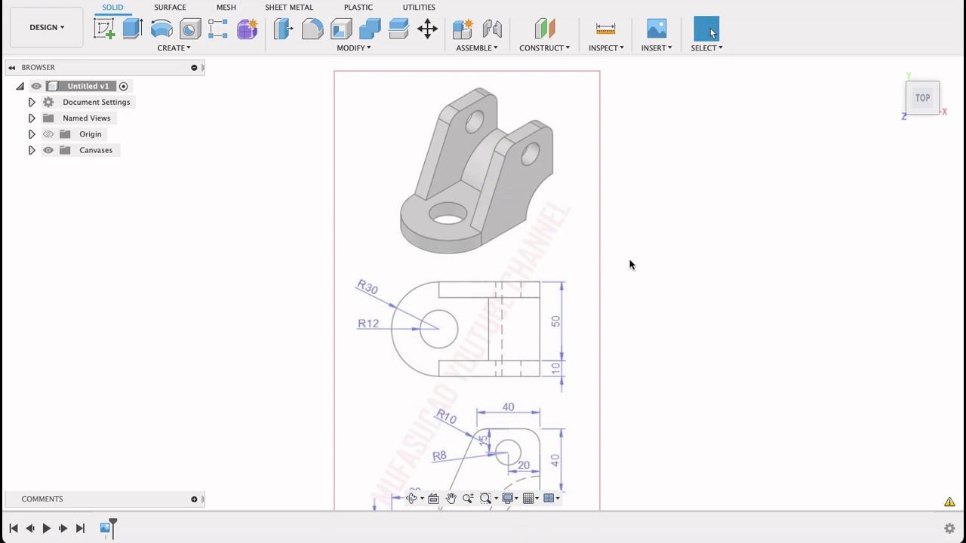
{"action": "left_click", "coordinate": [340, 2]}
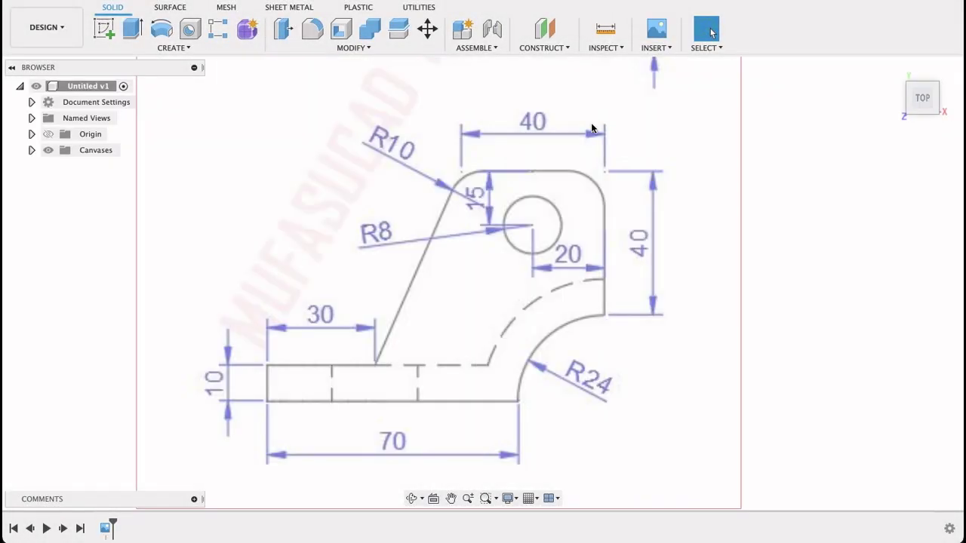
{"action": "scroll", "coordinate": [592, 129], "scroll_direction": "down", "scroll_amount": 10}
{"action": "middle_click_drag", "start_coordinate": [599, 151], "coordinate": [550, 247]}
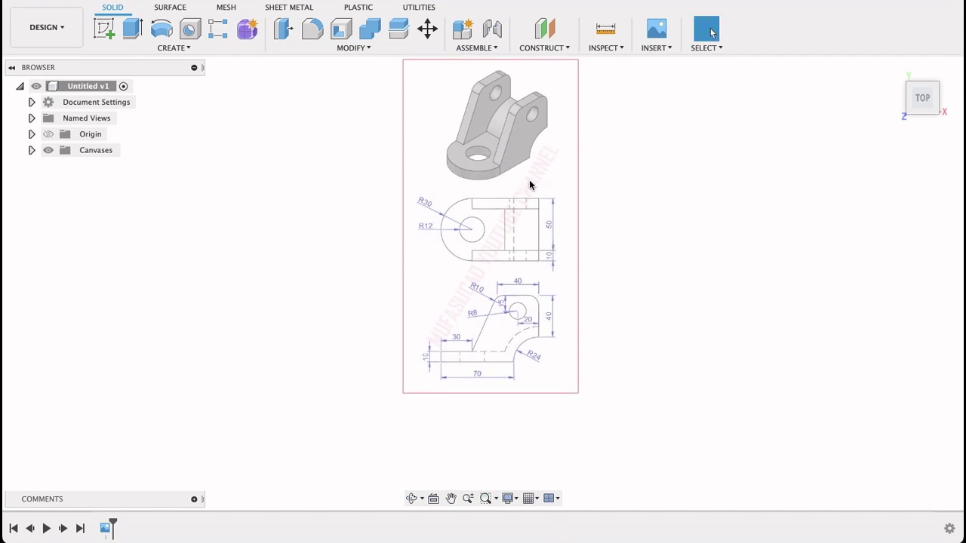
{"action": "scroll", "coordinate": [529, 185], "scroll_direction": "up", "scroll_amount": 5}
{"action": "middle_click_drag", "start_coordinate": [513, 126], "coordinate": [505, 260]}
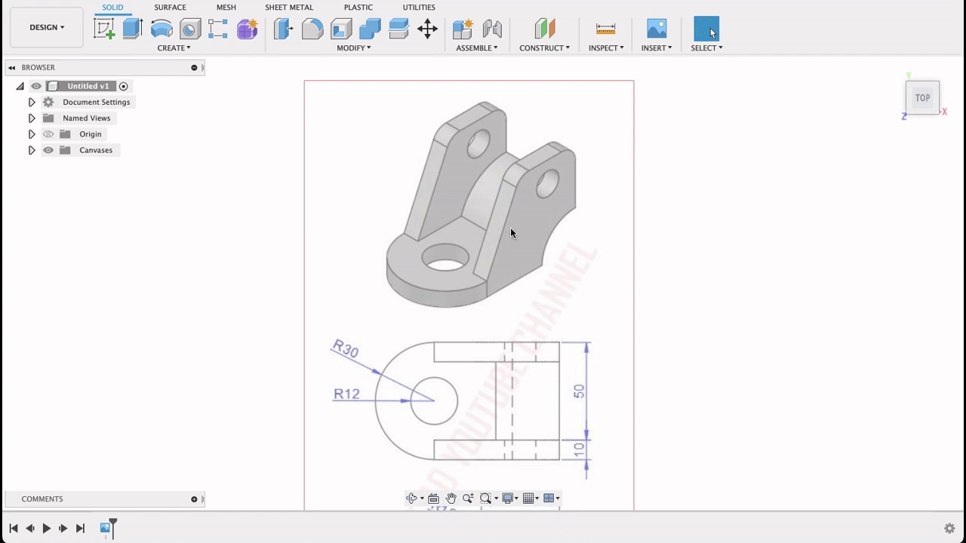
{"action": "middle_click_drag", "start_coordinate": [550, 317], "coordinate": [552, 151]}
{"action": "middle_click_drag", "start_coordinate": [531, 330], "coordinate": [560, 217]}
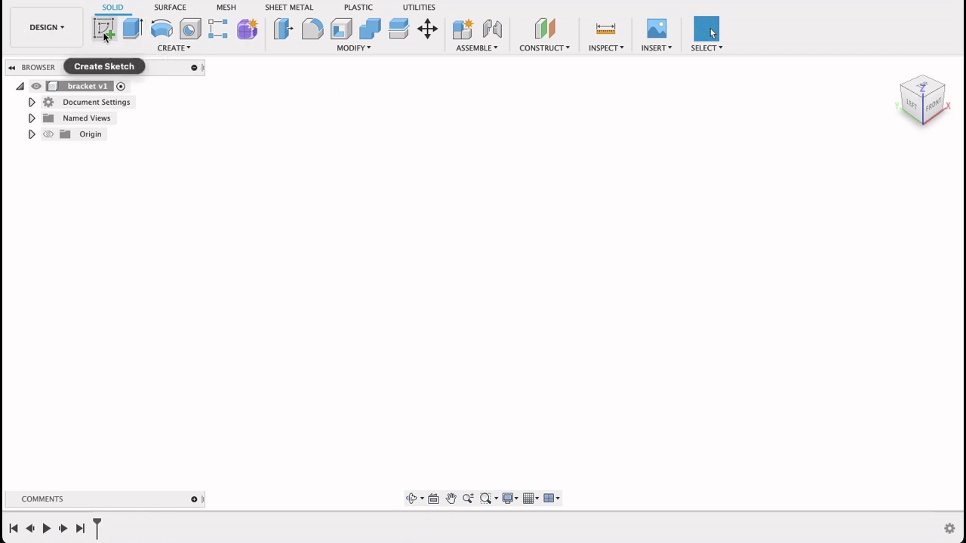
Start a sketch on the front (XZ) plane and show the origin planes and axes
{"action": "left_click", "coordinate": [104, 30]}
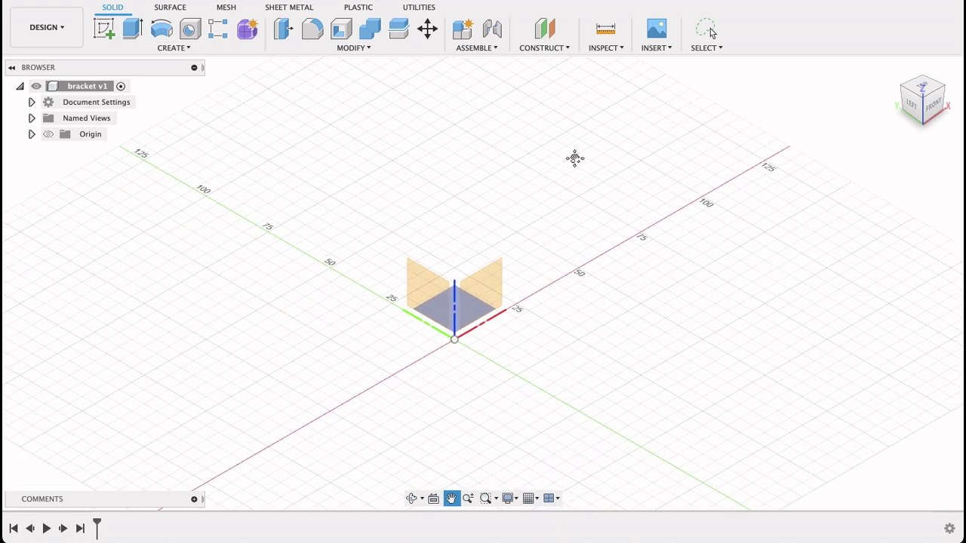
{"action": "left_click", "coordinate": [934, 110]}
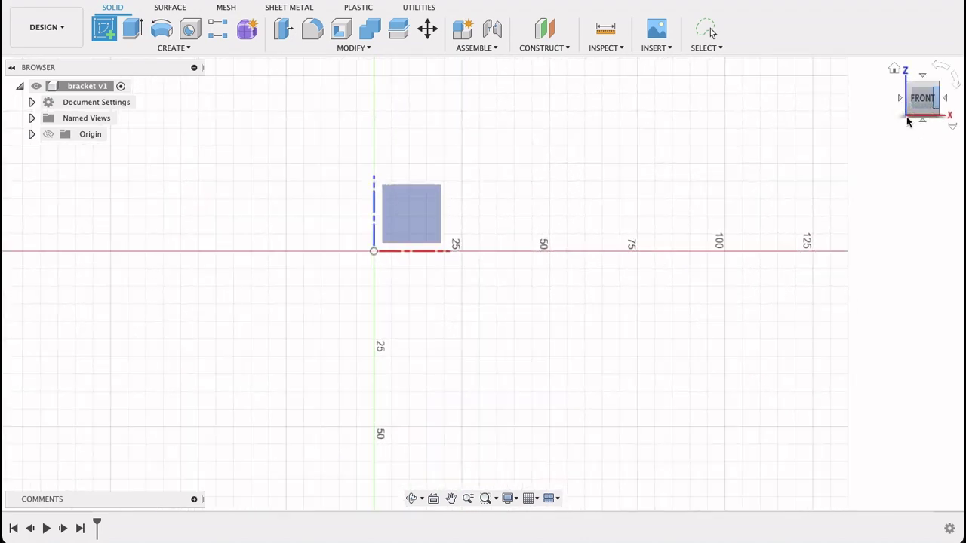
{"action": "left_click", "coordinate": [412, 216]}
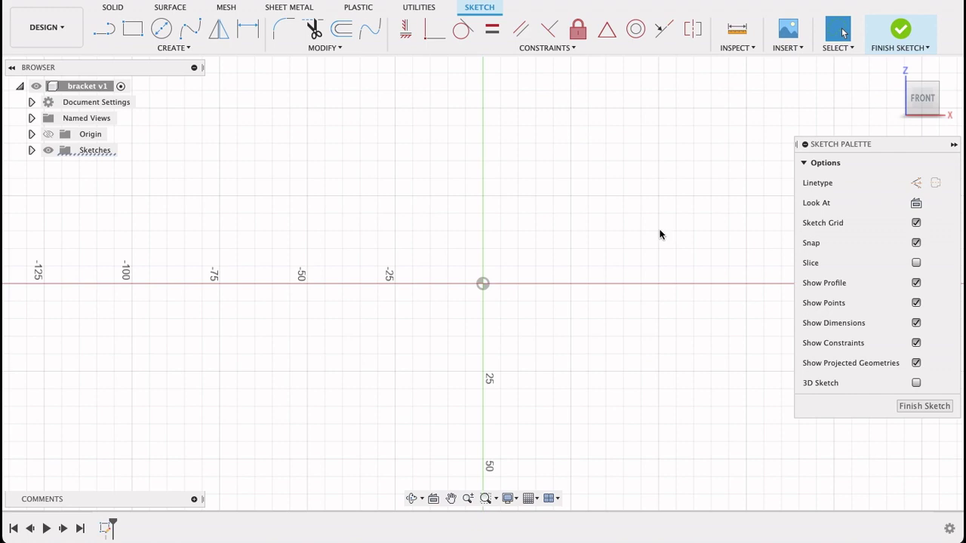
{"action": "left_click", "coordinate": [48, 133]}
{"action": "mouse_move", "coordinate": [554, 185]}
{"action": "middle_mouse_down", "text": "shift"}
{"action": "mouse_move", "coordinate": [575, 196]}
{"action": "mouse_move", "coordinate": [578, 252]}
{"action": "mouse_move", "coordinate": [573, 244]}
{"action": "mouse_move", "coordinate": [545, 252]}
{"action": "middle_mouse_up", "text": "shift"}
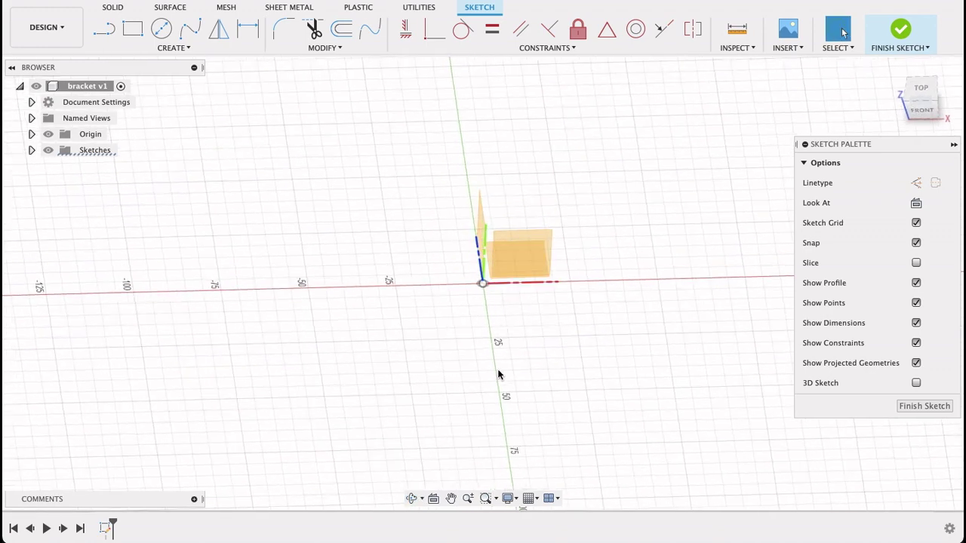
{"action": "left_click", "coordinate": [922, 110]}
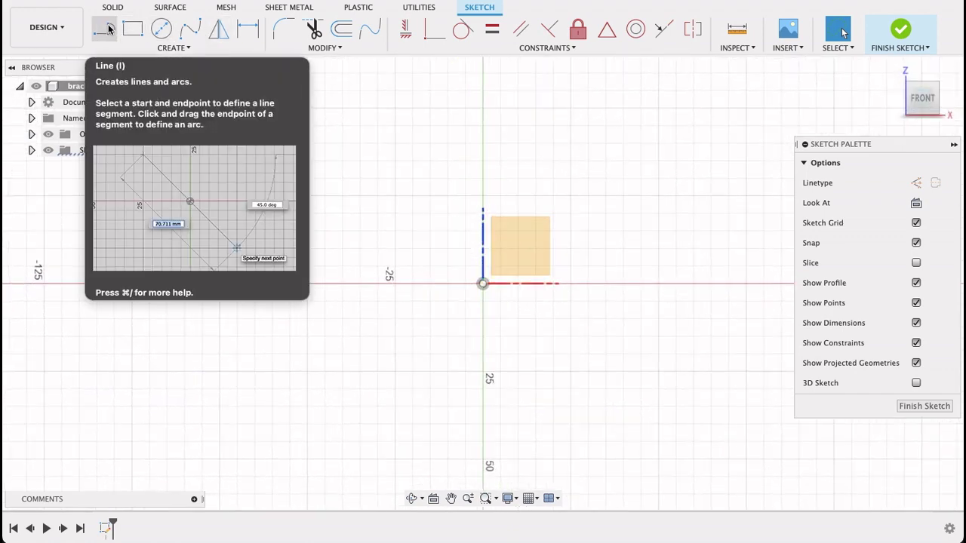
Draw a horizontal baseline 94 mm long along the X axis, starting at the origin
{"action": "left_click", "coordinate": [106, 28]}
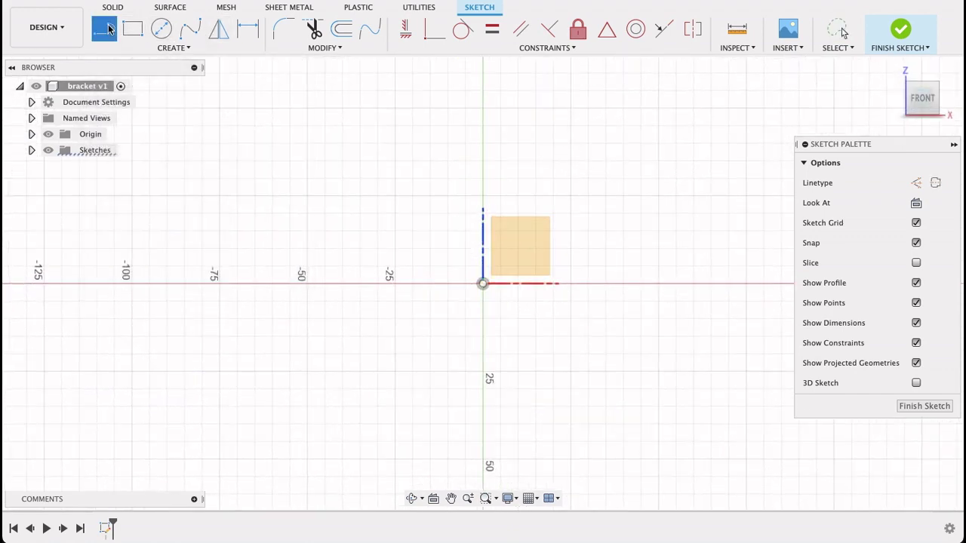
{"action": "left_click", "coordinate": [483, 284]}
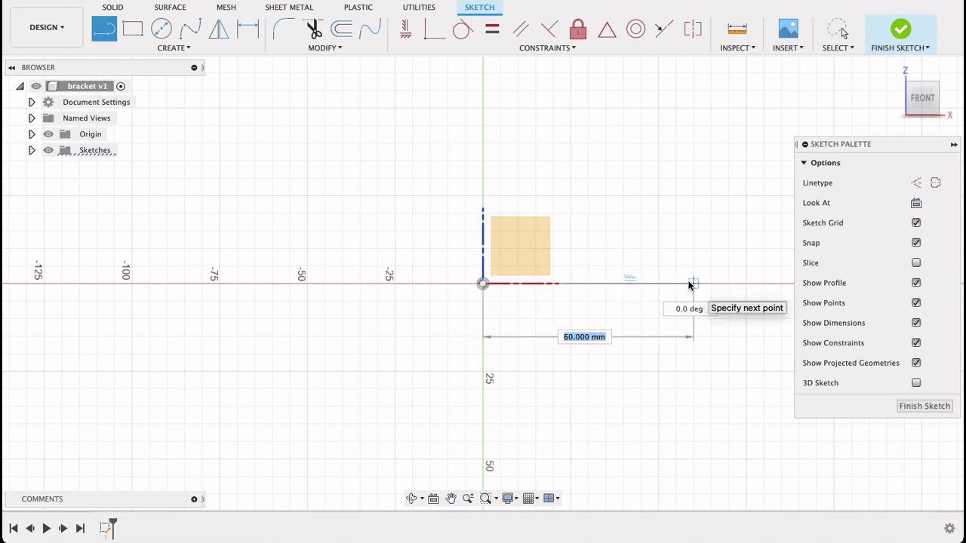
{"action": "type", "text": "94"}
{"action": "key", "text": "Tab"}
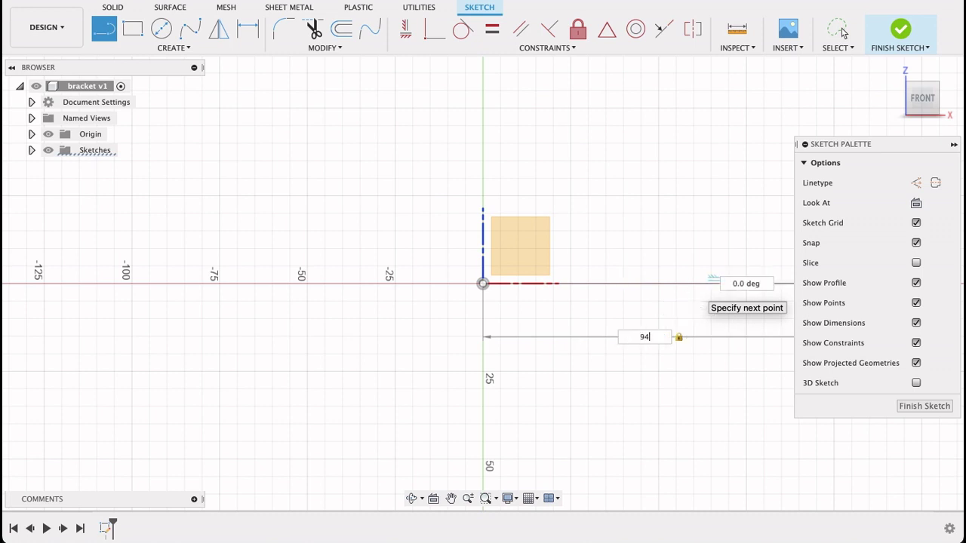
{"action": "key", "text": "Return"}
{"action": "key", "text": "Escape"}
{"action": "mouse_move", "coordinate": [649, 278]}
{"action": "middle_mouse_down"}
{"action": "mouse_move", "coordinate": [520, 228]}
{"action": "mouse_move", "coordinate": [457, 255]}
{"action": "mouse_move", "coordinate": [443, 236]}
{"action": "mouse_move", "coordinate": [504, 231]}
{"action": "mouse_move", "coordinate": [340, 268]}
{"action": "mouse_move", "coordinate": [475, 277]}
{"action": "mouse_move", "coordinate": [482, 201]}
{"action": "mouse_move", "coordinate": [476, 242]}
{"action": "mouse_move", "coordinate": [416, 261]}
{"action": "middle_mouse_up"}
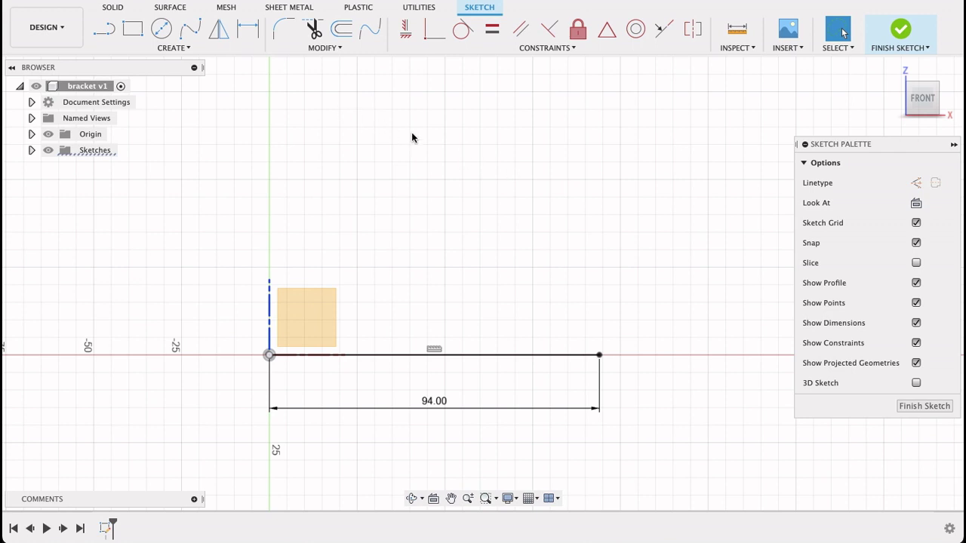
Draw a vertical line 58 mm long upward from the far end of the 94 mm baseline
{"action": "key", "text": "l"}
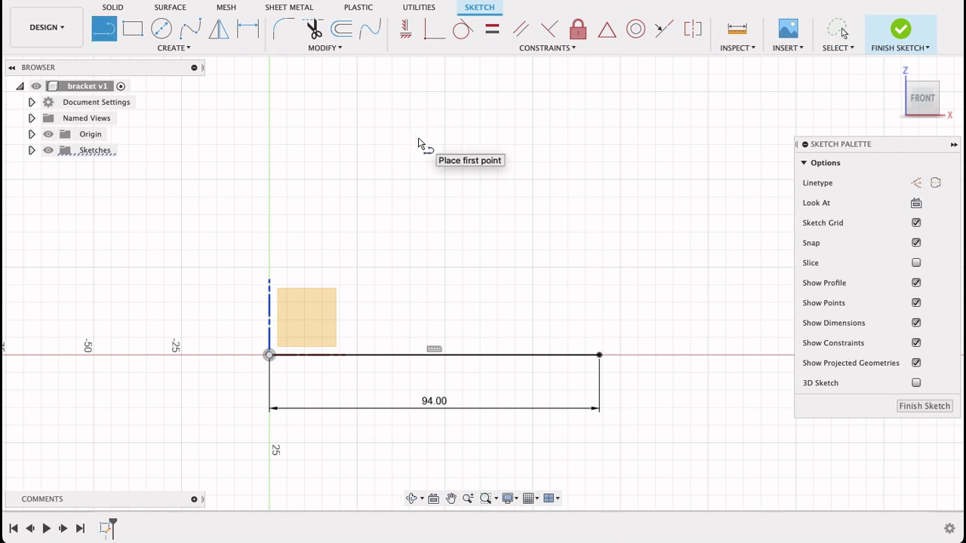
{"action": "left_click", "coordinate": [599, 355]}
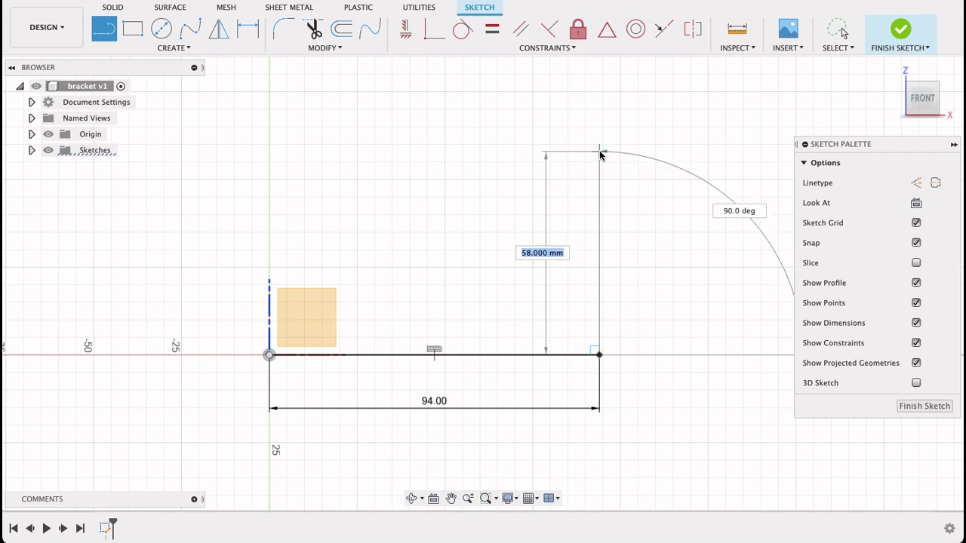
{"action": "left_click", "coordinate": [600, 150]}
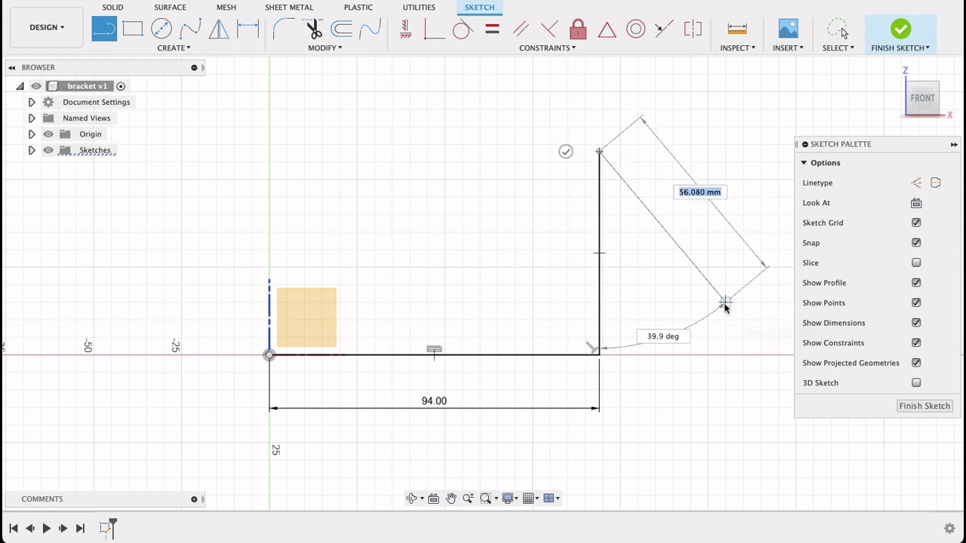
{"action": "key", "text": "Escape"}
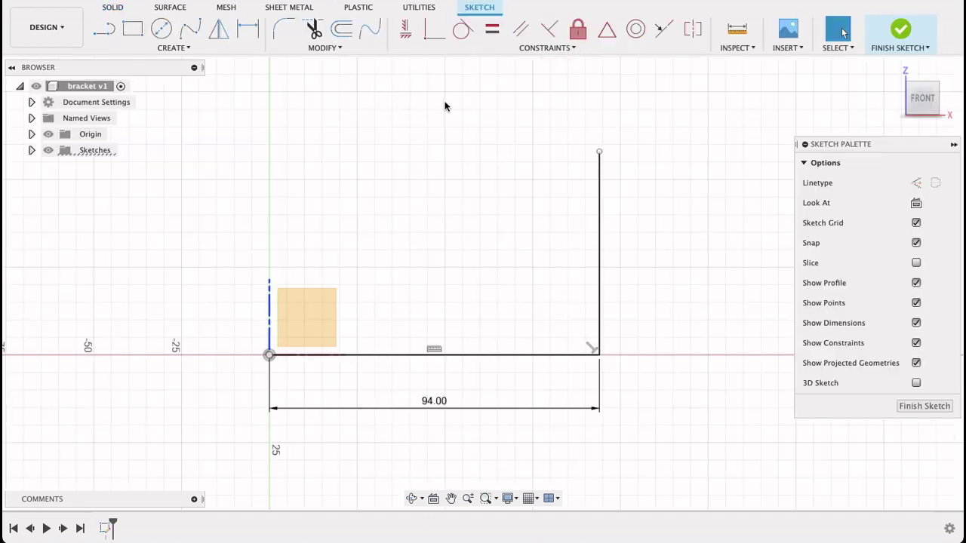
Draw a vertical line 10 mm long upward from the origin for the base plate's end
{"action": "key", "text": "l"}
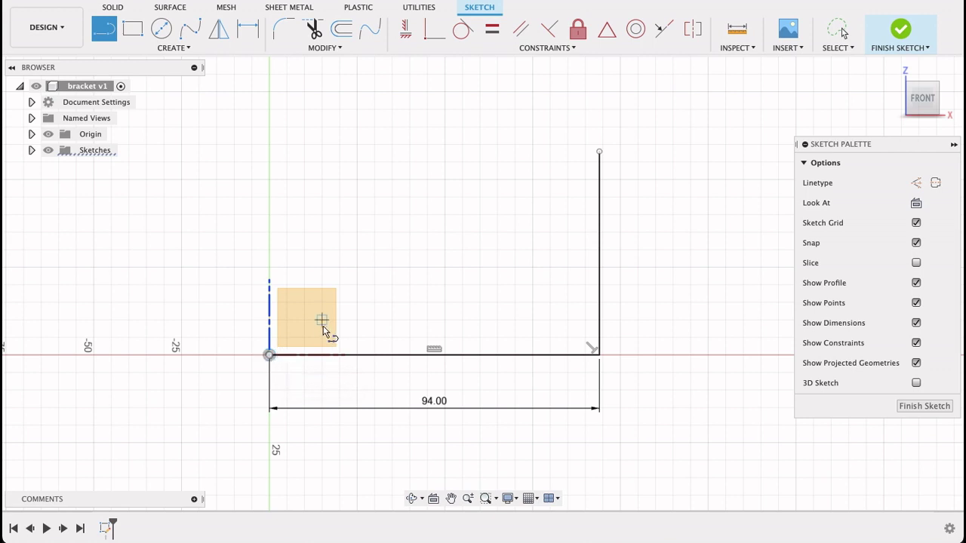
{"action": "left_click", "coordinate": [270, 355]}
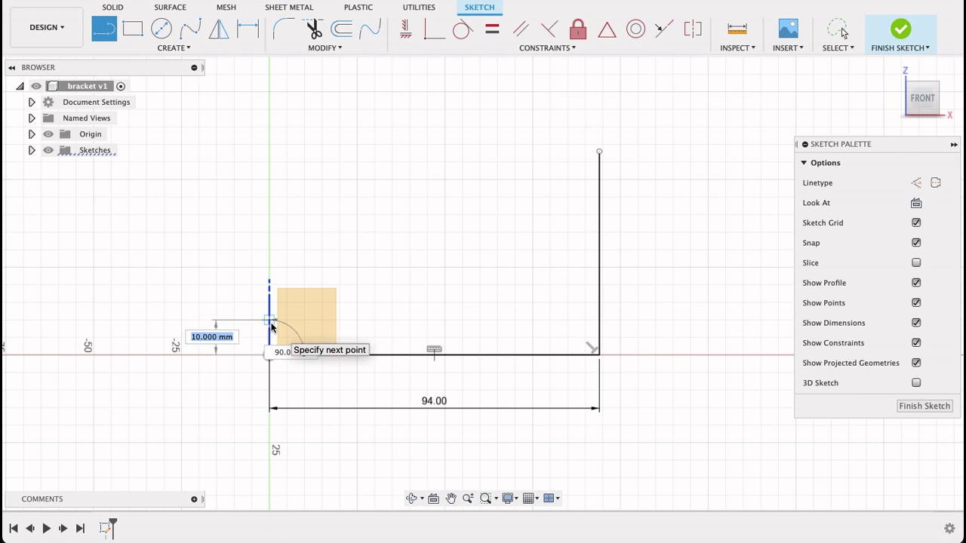
{"action": "left_click", "coordinate": [270, 320]}
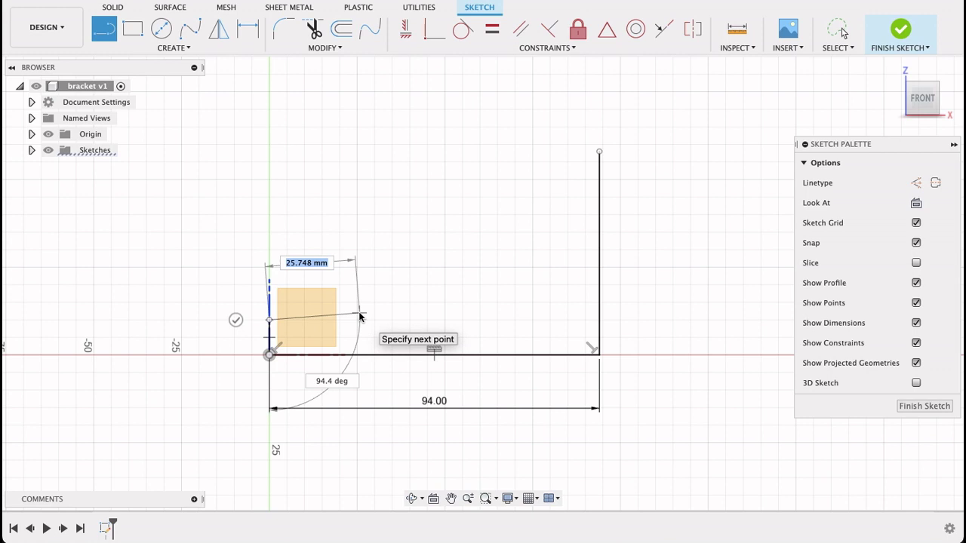
{"action": "left_click", "coordinate": [842, 30]}
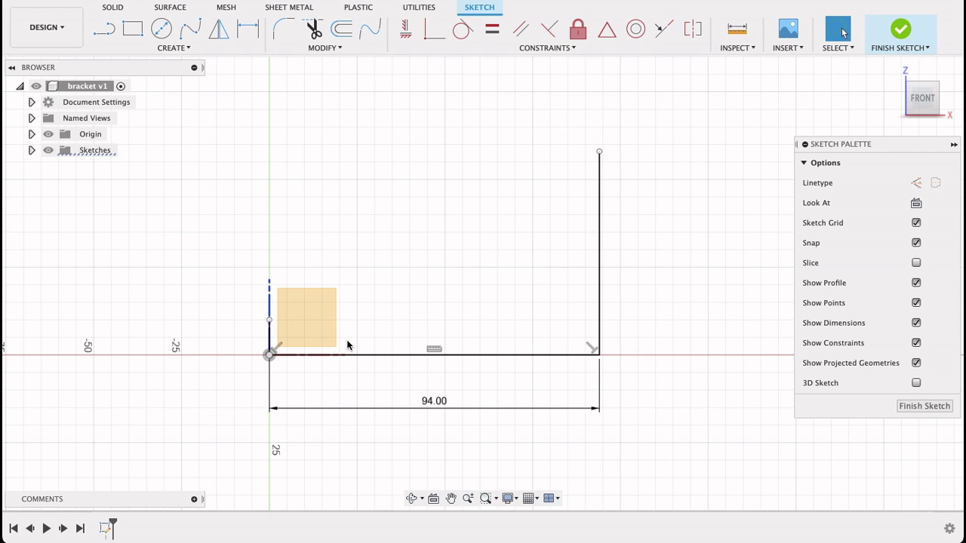
Draw a center point arc of 24 mm radius around the baseline's far corner, from the baseline up to the 58 mm vertical line
{"action": "left_click", "coordinate": [180, 47]}
{"action": "mouse_move", "coordinate": [164, 105]}
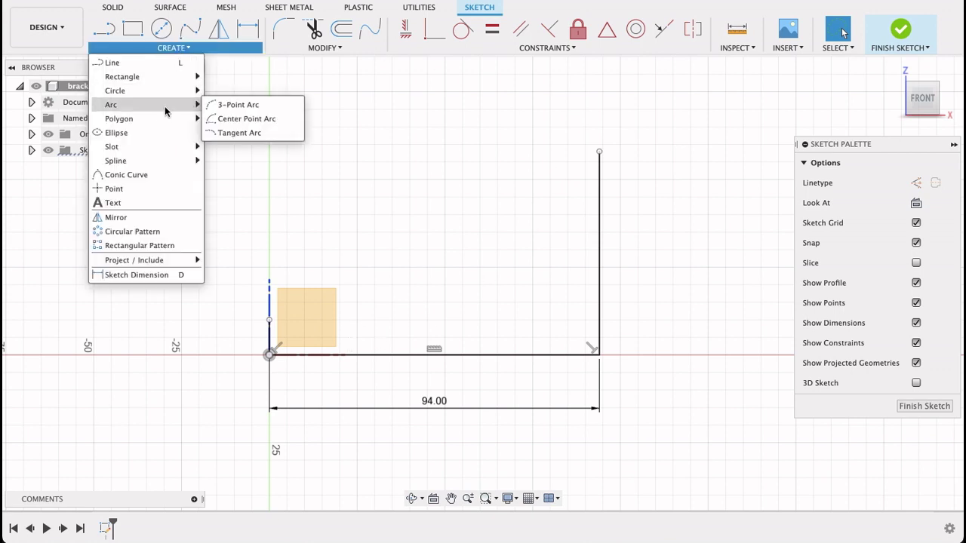
{"action": "left_click", "coordinate": [259, 119]}
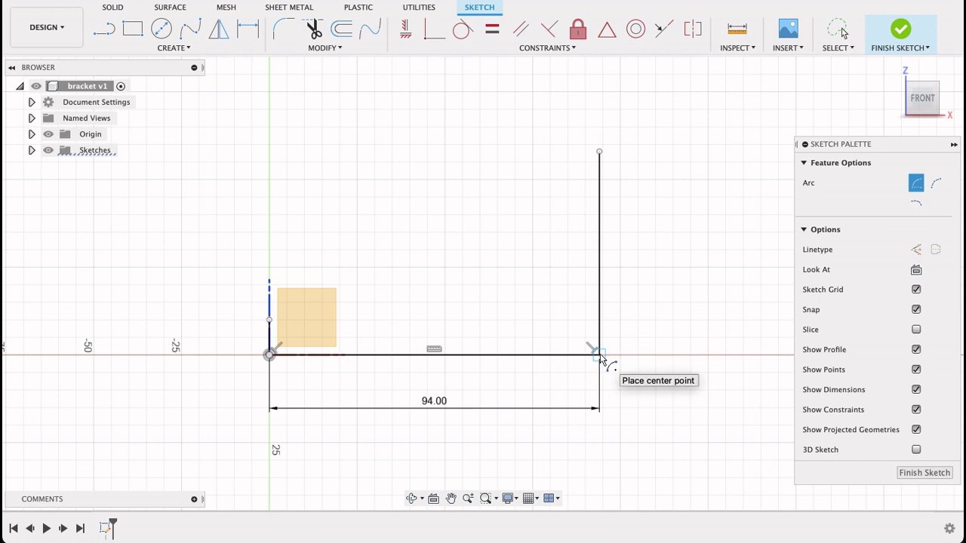
{"action": "left_click", "coordinate": [600, 356]}
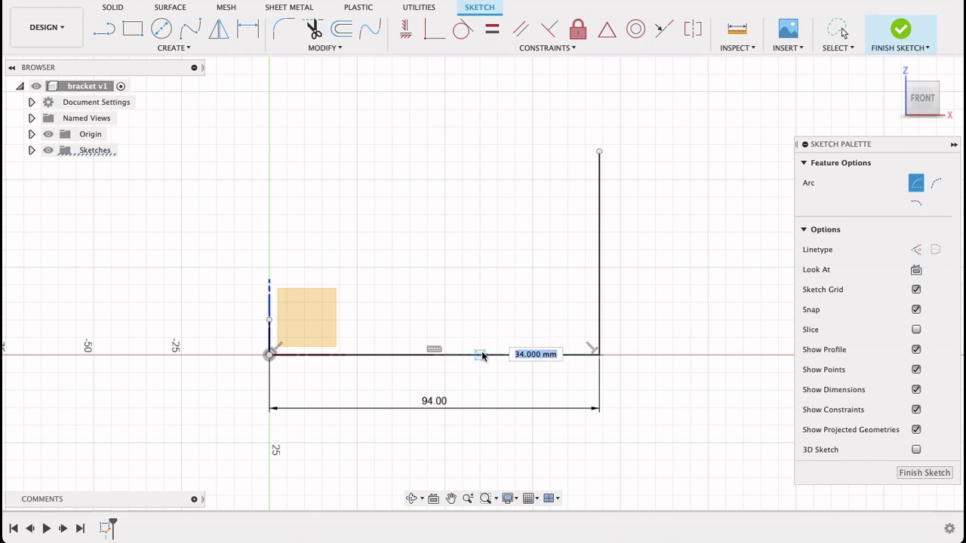
{"action": "type", "text": "24"}
{"action": "key", "text": "Tab"}
{"action": "key", "text": "Escape"}
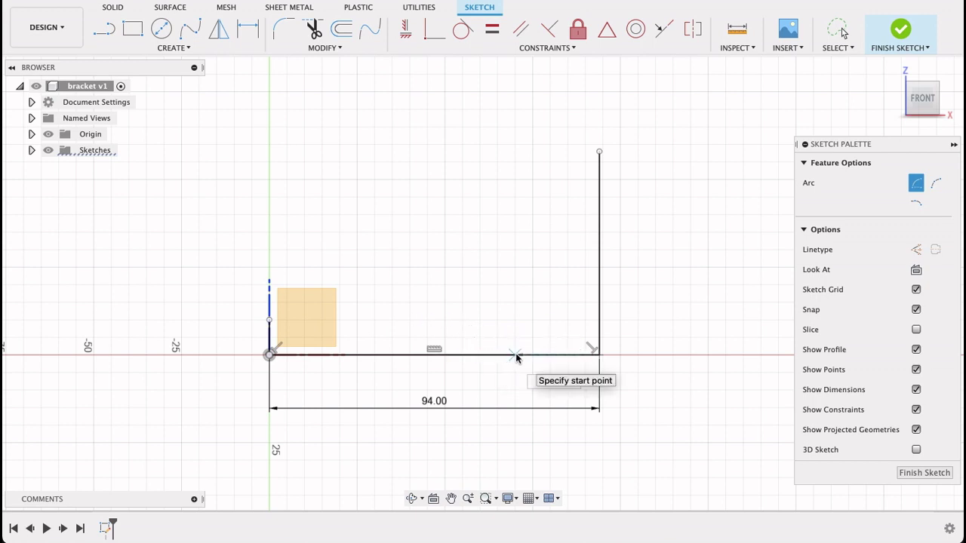
{"action": "left_click", "coordinate": [515, 355]}
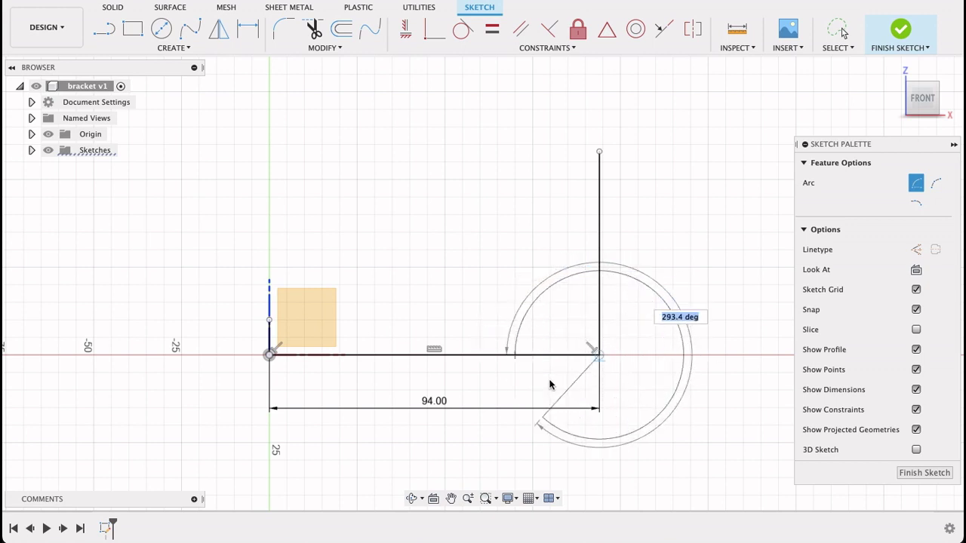
{"action": "left_click", "coordinate": [601, 273]}
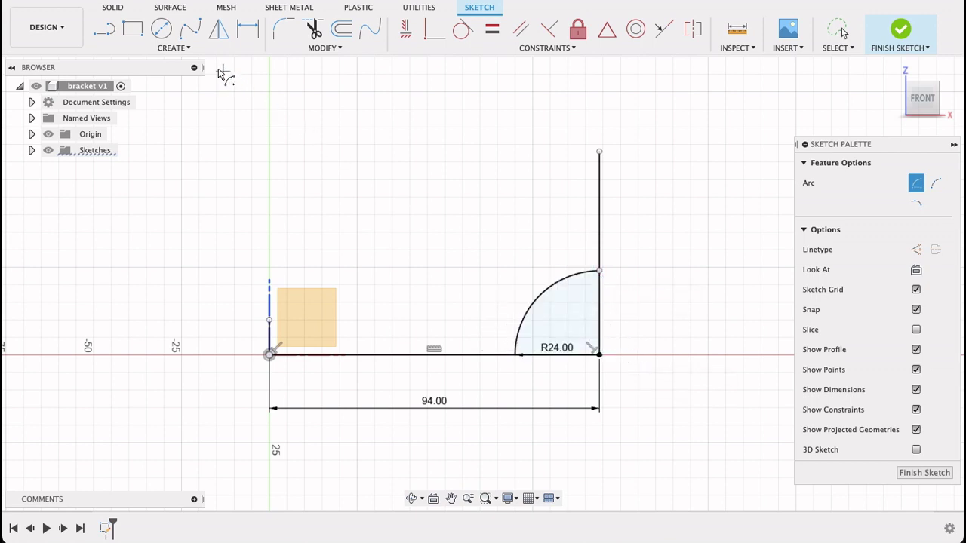
Draw a center point arc of 34 mm radius concentric with the 24 mm arc, from the baseline up to the vertical line
{"action": "left_click", "coordinate": [185, 47]}
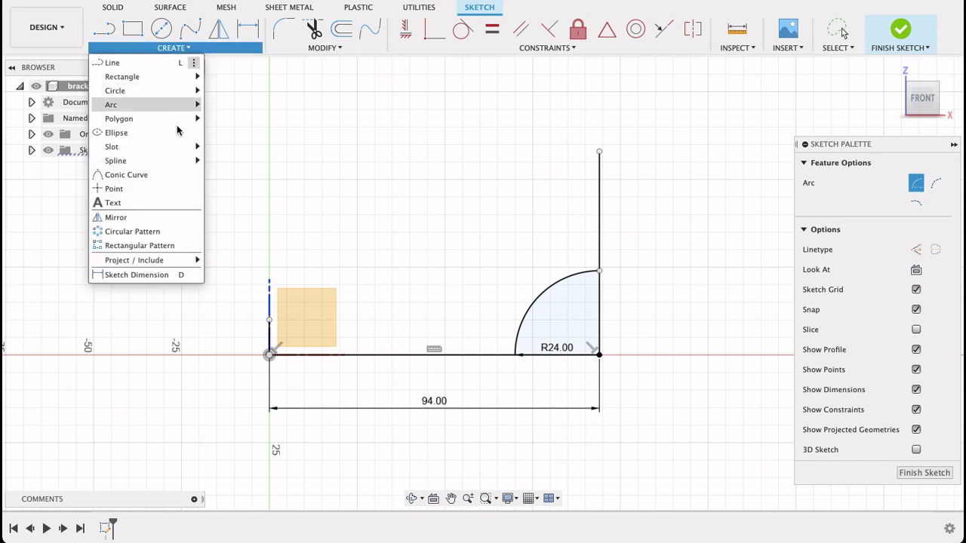
{"action": "mouse_move", "coordinate": [188, 105]}
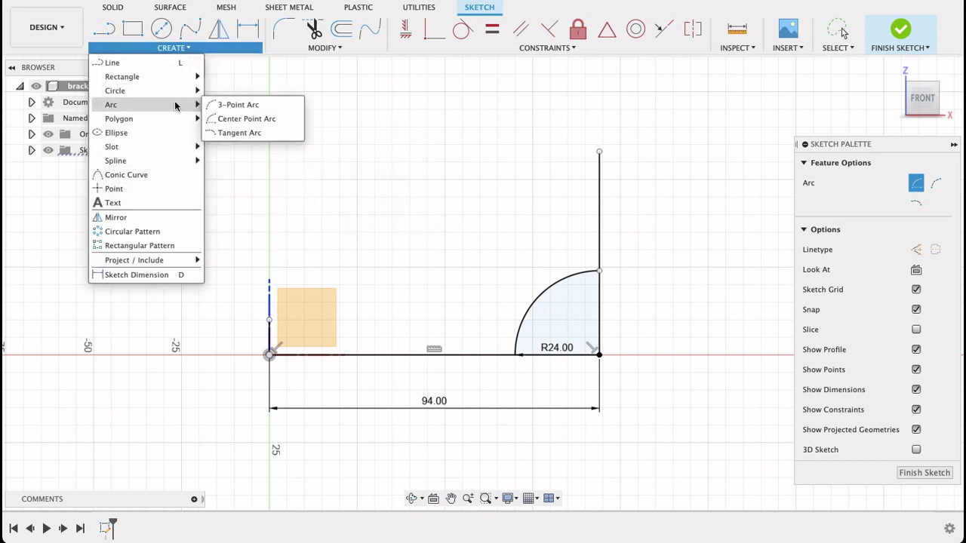
{"action": "left_click", "coordinate": [237, 118]}
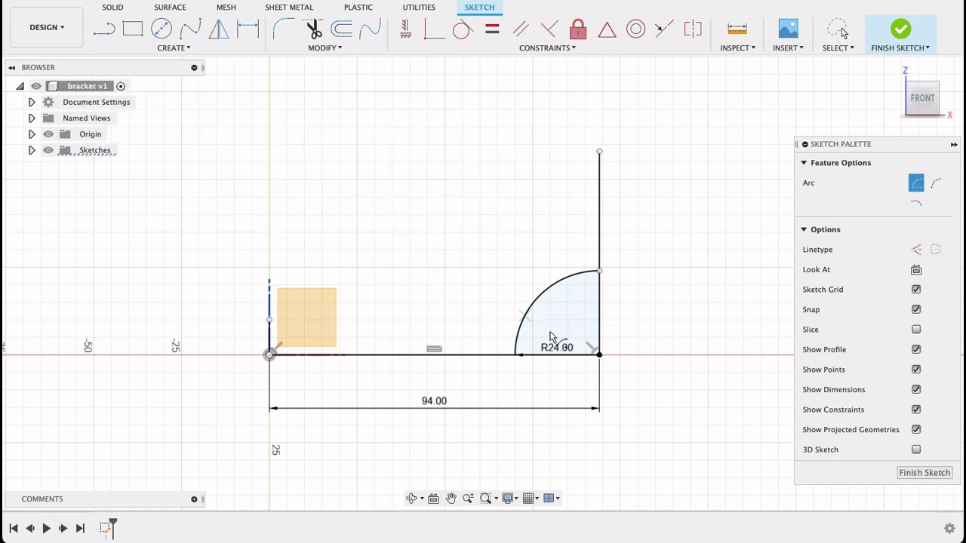
{"action": "left_click", "coordinate": [599, 354]}
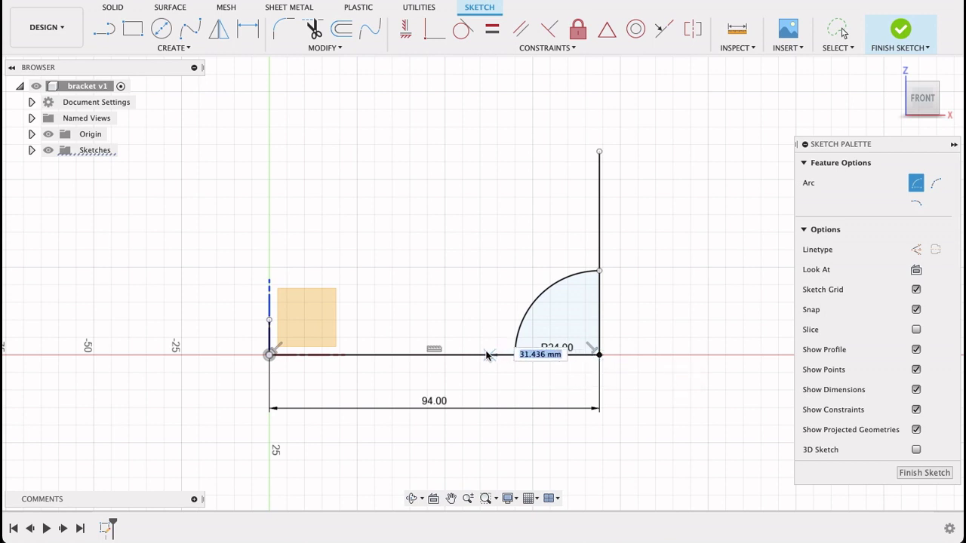
{"action": "type", "text": "34"}
{"action": "key", "text": "Tab"}
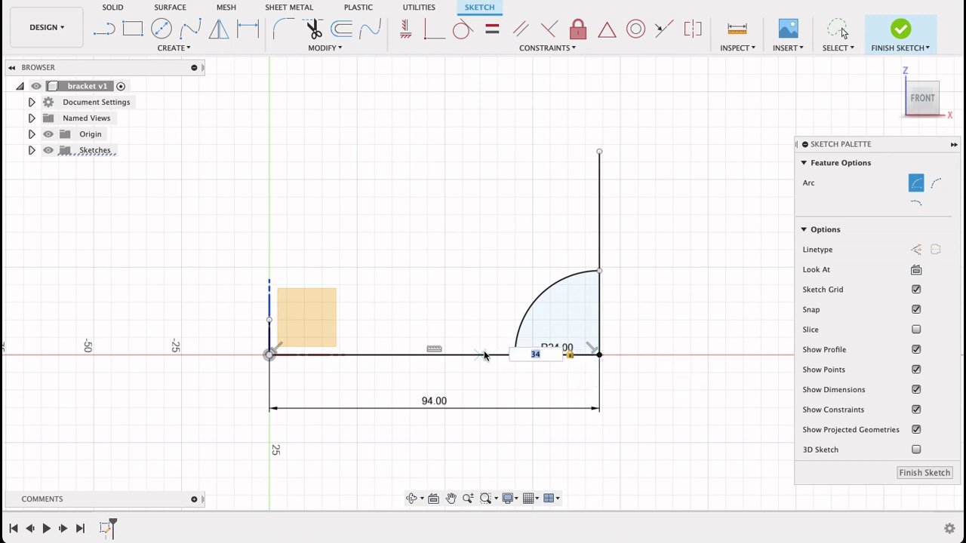
{"action": "left_click", "coordinate": [482, 358]}
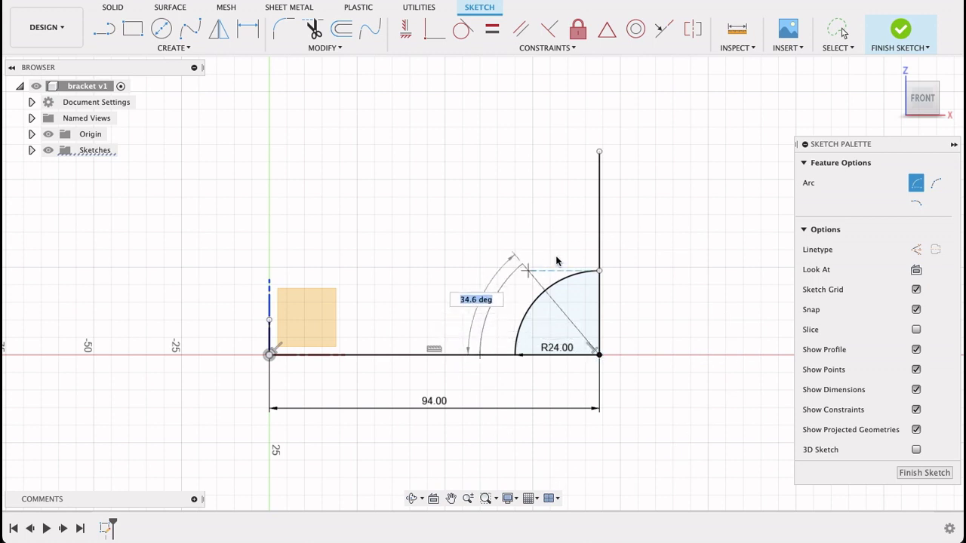
{"action": "left_click", "coordinate": [600, 240]}
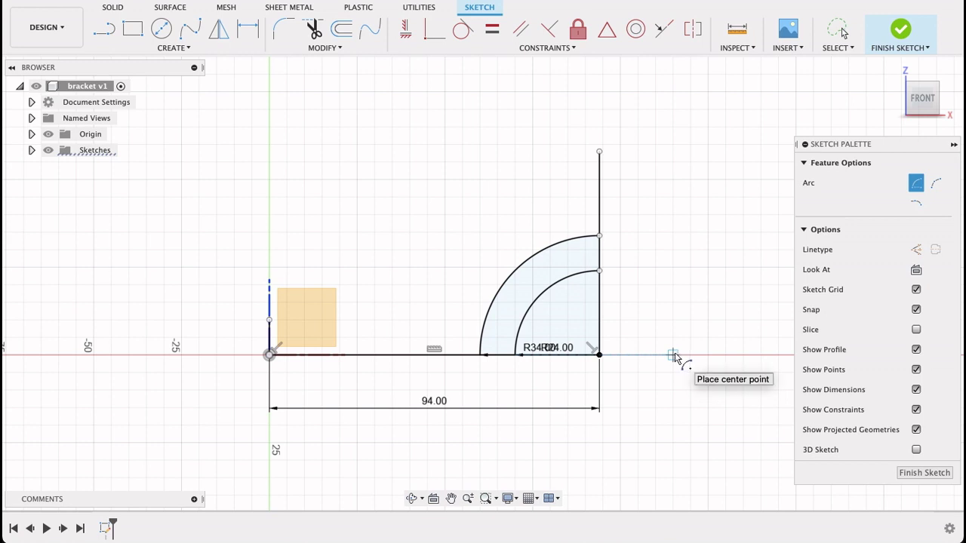
{"action": "key", "text": "Escape"}
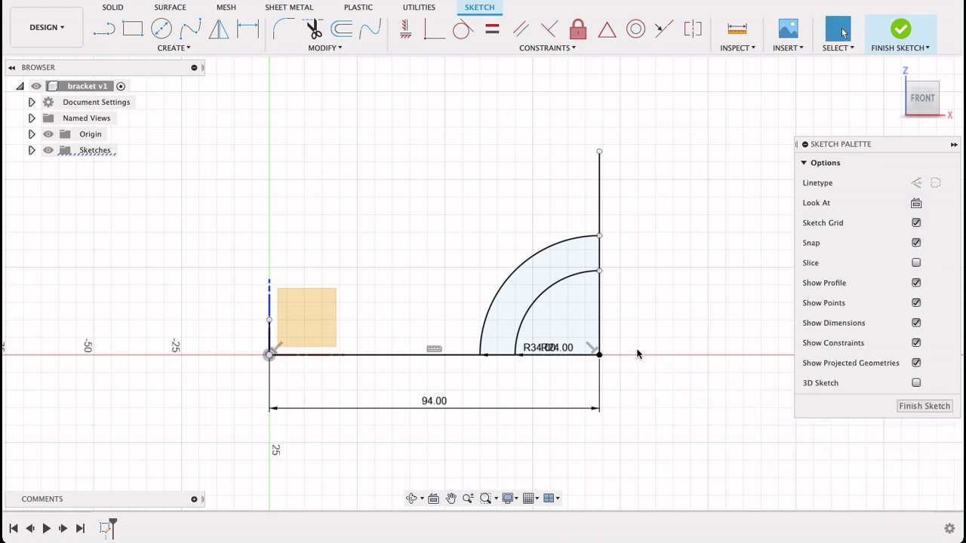
Draw a horizontal line from the upper end of the 10 mm vertical line to the outer 34 mm arc
{"action": "left_click", "coordinate": [105, 32]}
{"action": "left_click", "coordinate": [234, 341]}
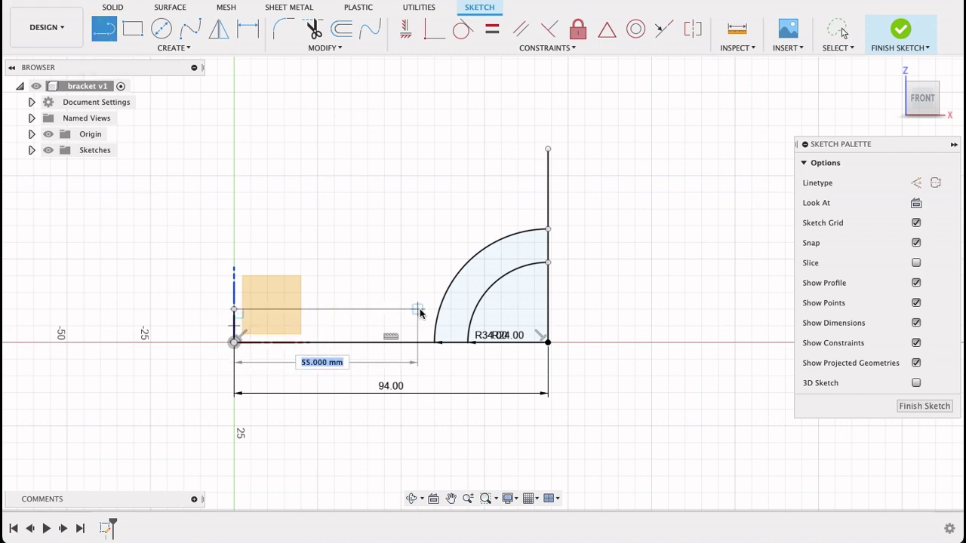
{"action": "scroll", "coordinate": [430, 309], "scroll_direction": "up", "scroll_amount": 5}
{"action": "scroll", "coordinate": [475, 306], "scroll_direction": "up", "scroll_amount": 3}
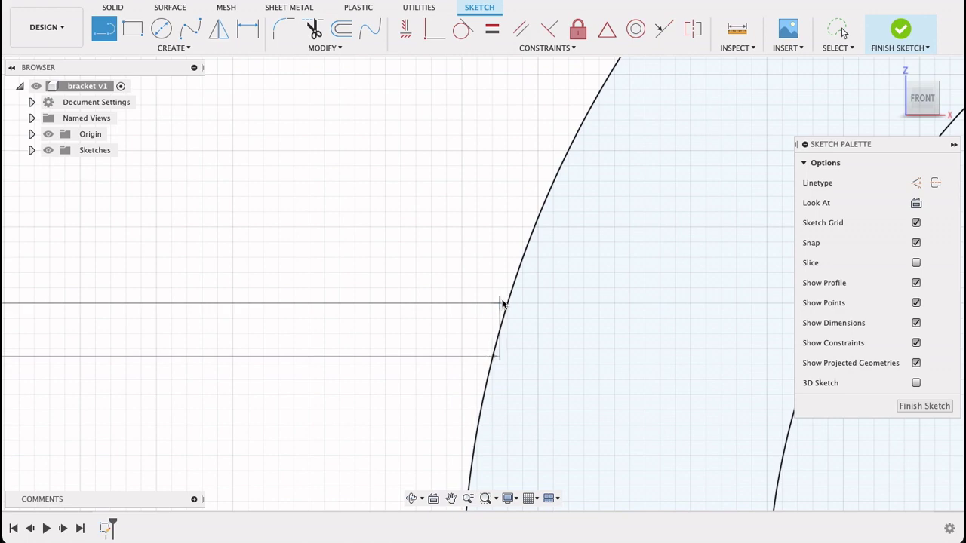
{"action": "double_click", "coordinate": [509, 305]}
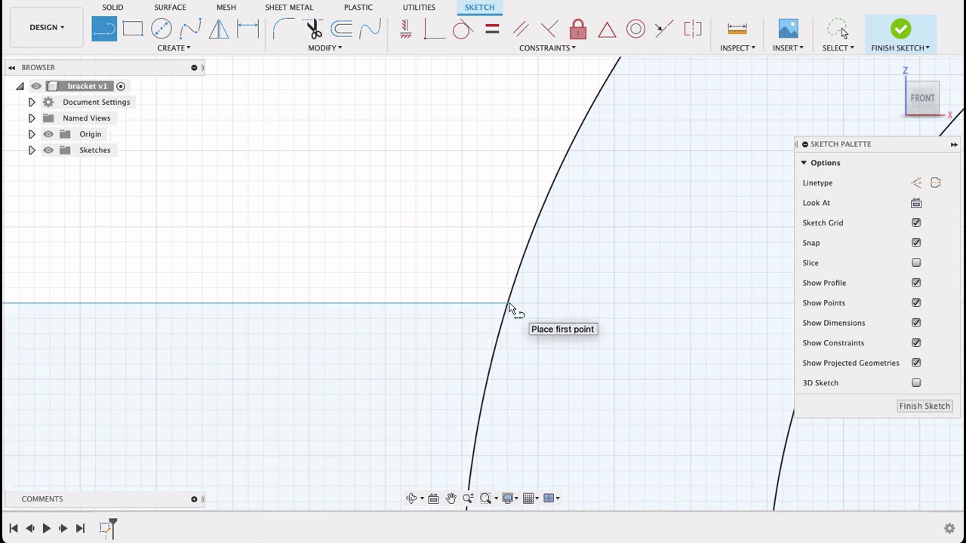
{"action": "scroll", "coordinate": [509, 308], "scroll_direction": "down", "scroll_amount": 4}
{"action": "scroll", "coordinate": [508, 308], "scroll_direction": "down", "scroll_amount": 3}
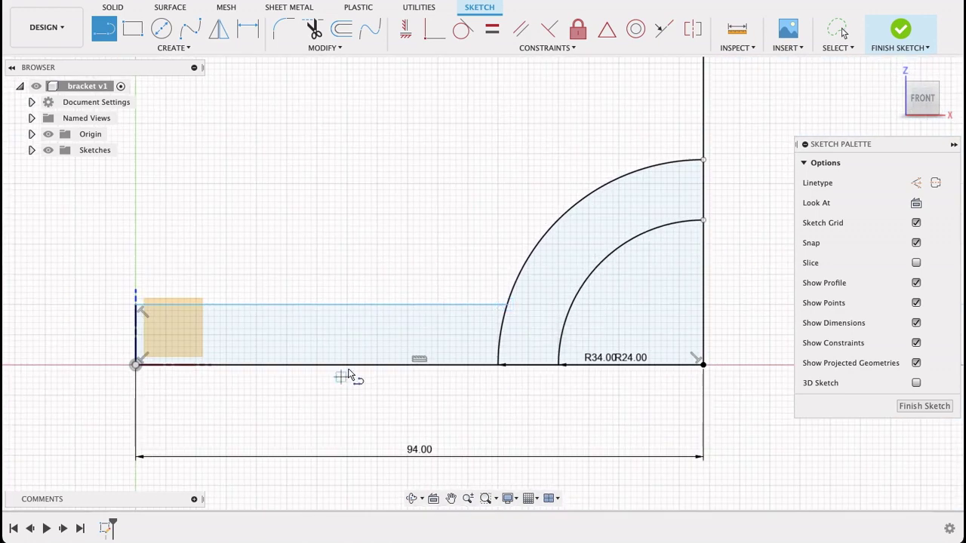
Dimension the length of the base plate's upper horizontal line, placing the dimension above it
{"action": "key", "text": "d"}
{"action": "left_click", "coordinate": [355, 305]}
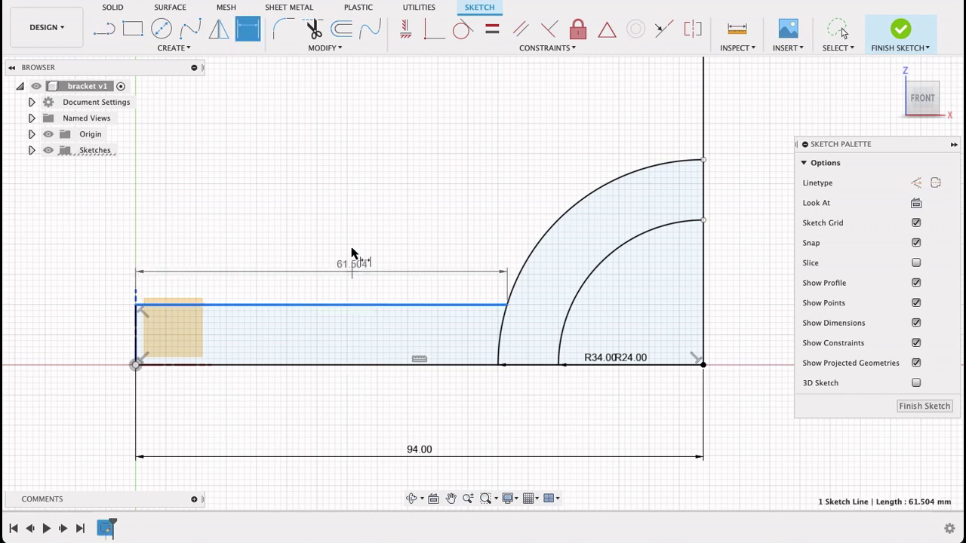
{"action": "left_click", "coordinate": [352, 253]}
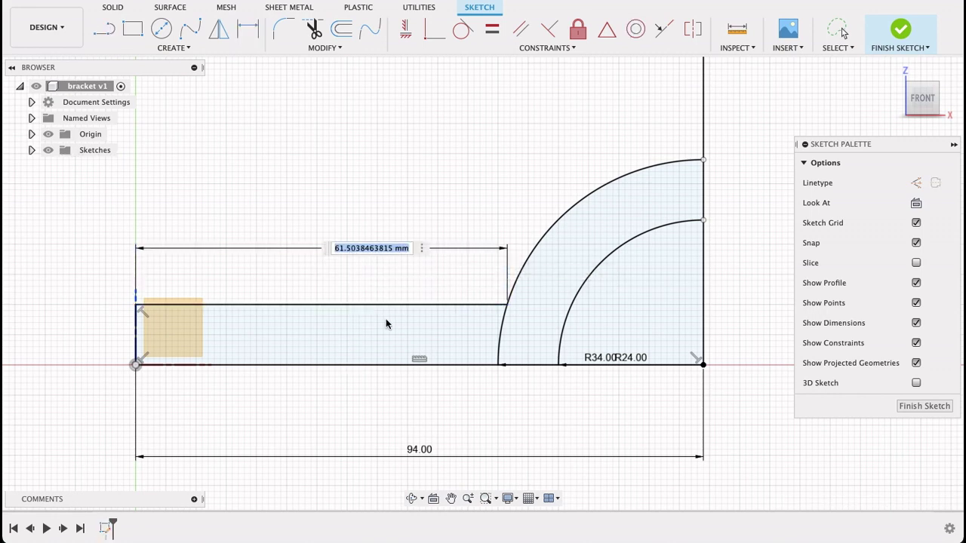
{"action": "key", "text": "Return"}
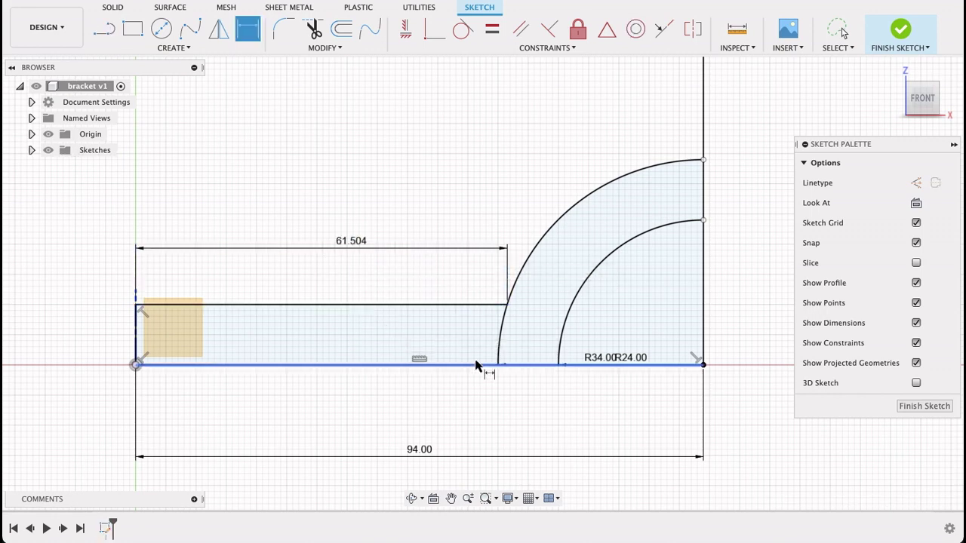
Trim the outer arc inside the base plate, the baseline beyond the inner arc, and the vertical line below and above the arc ends
{"action": "scroll", "coordinate": [508, 311], "scroll_direction": "up", "scroll_amount": 5}
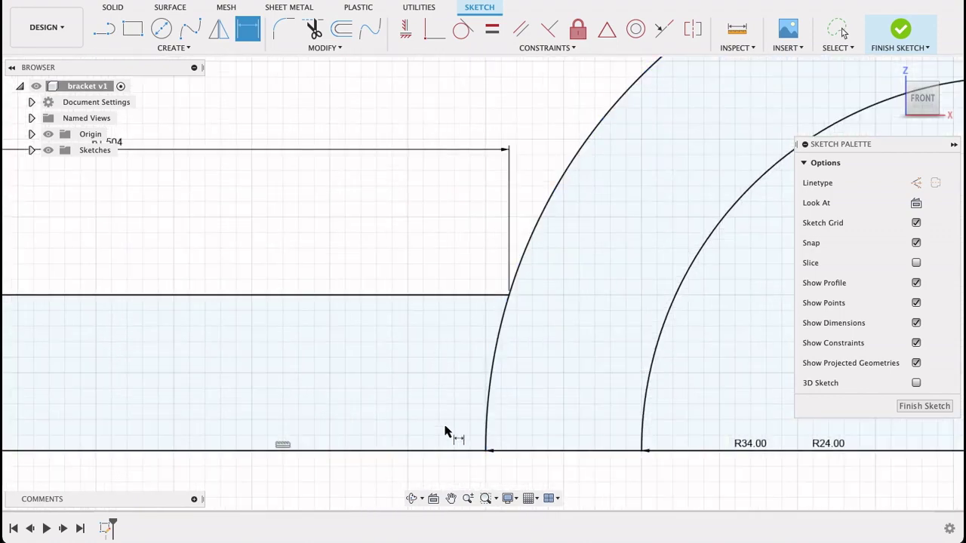
{"action": "scroll", "coordinate": [452, 430], "scroll_direction": "down", "scroll_amount": 6}
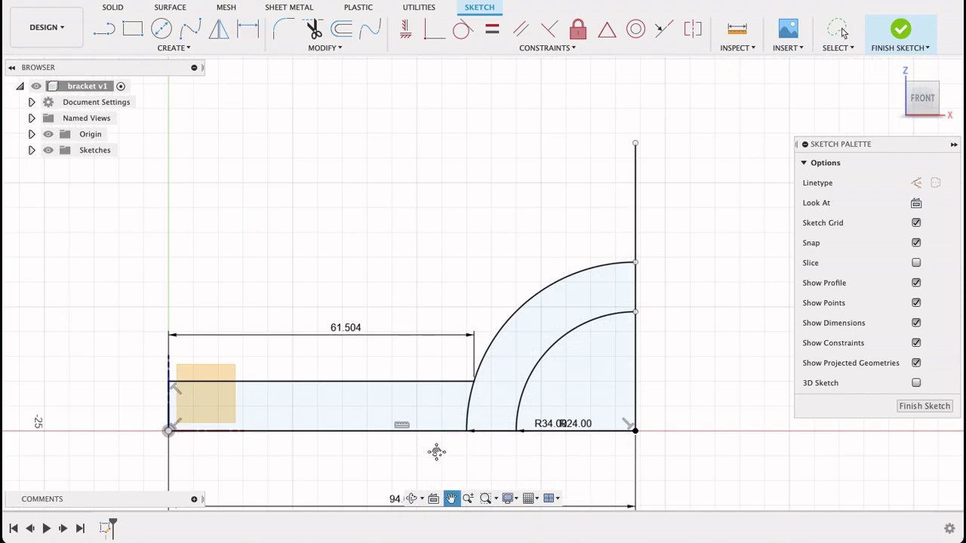
{"action": "middle_click_drag", "start_coordinate": [436, 449], "coordinate": [433, 409]}
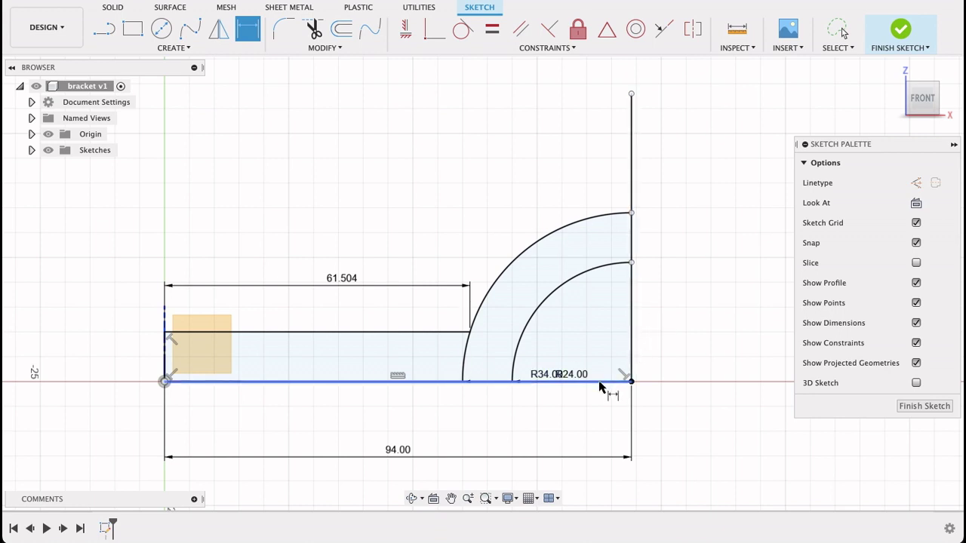
{"action": "key", "text": "t"}
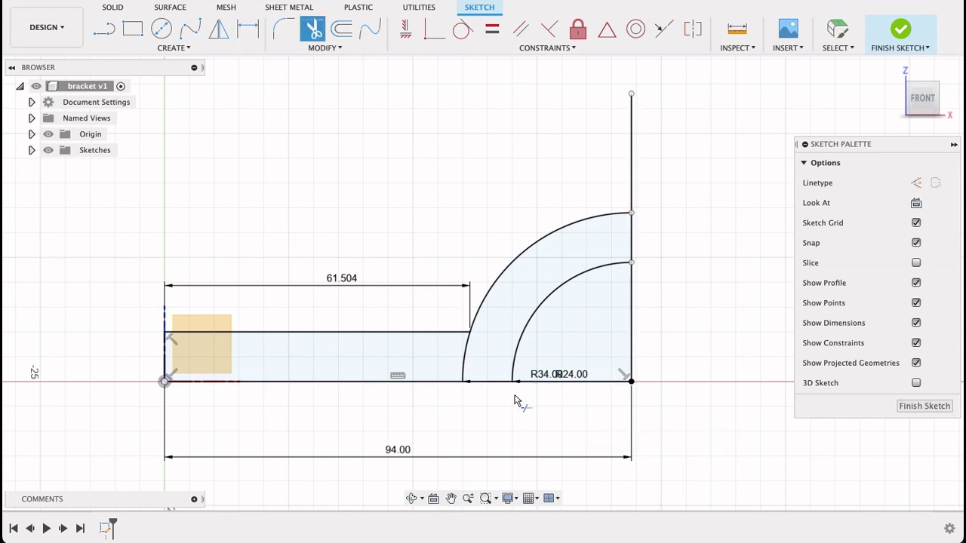
{"action": "left_click", "coordinate": [465, 368]}
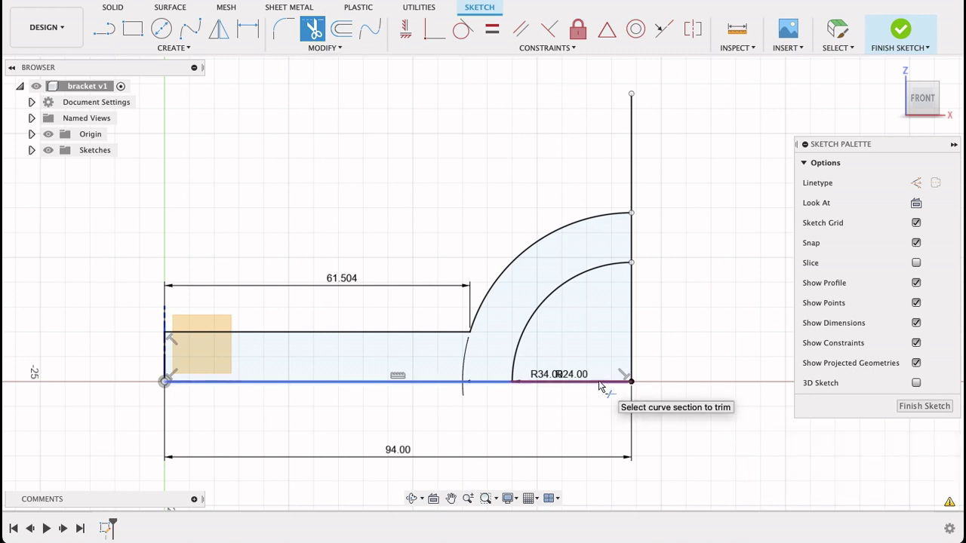
{"action": "left_click", "coordinate": [574, 385]}
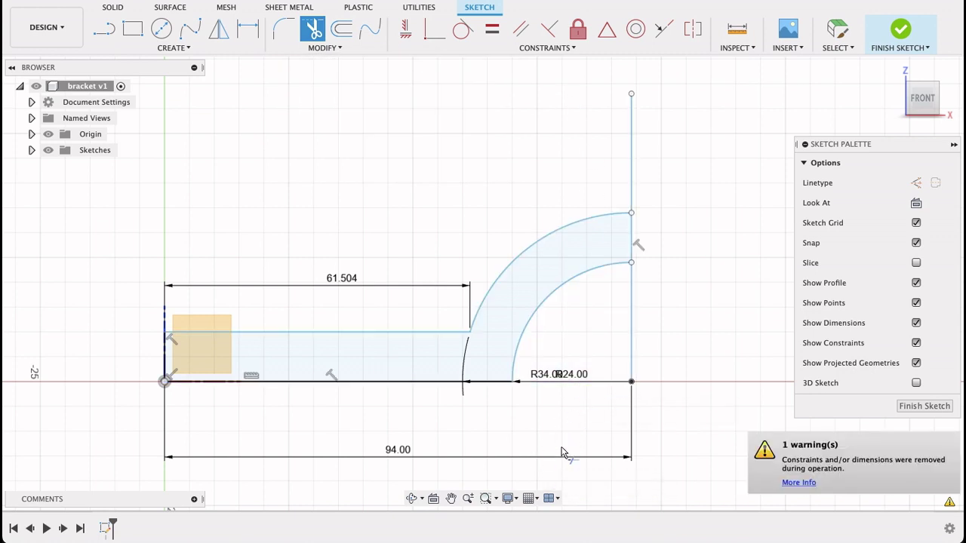
{"action": "left_click", "coordinate": [633, 326]}
{"action": "left_click", "coordinate": [631, 148]}
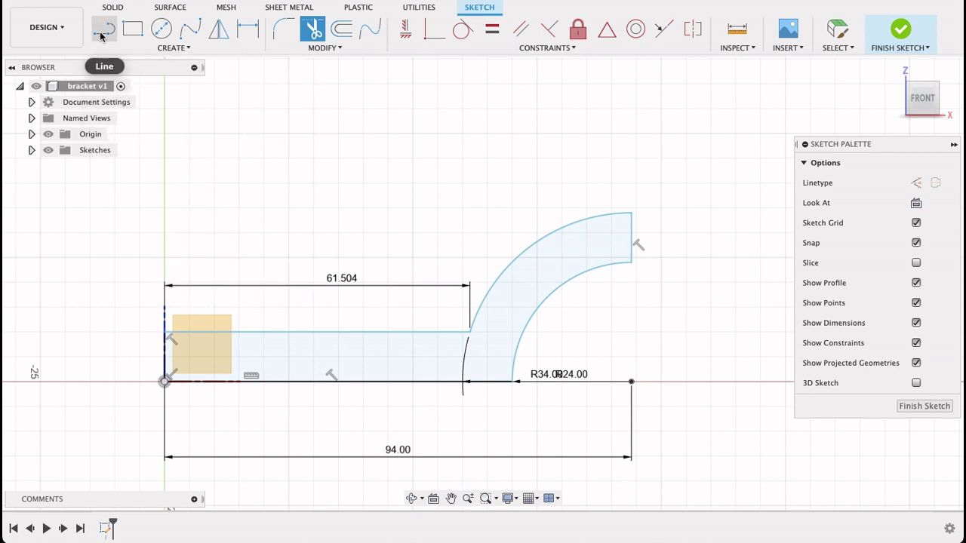
Draw construction lines from the inner arc's upper end down to the arc center and across to its lower end
{"action": "left_click", "coordinate": [103, 30]}
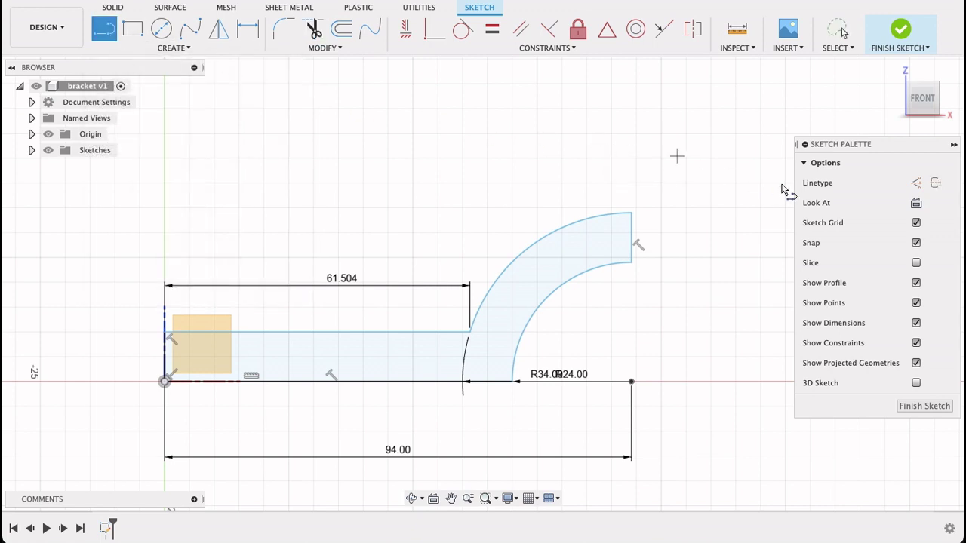
{"action": "left_click", "coordinate": [916, 184]}
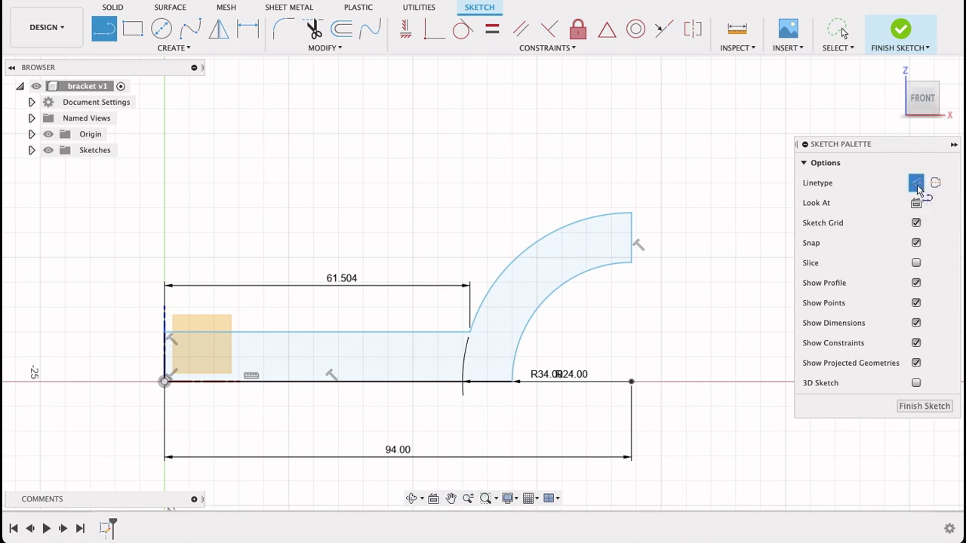
{"action": "left_click", "coordinate": [632, 263]}
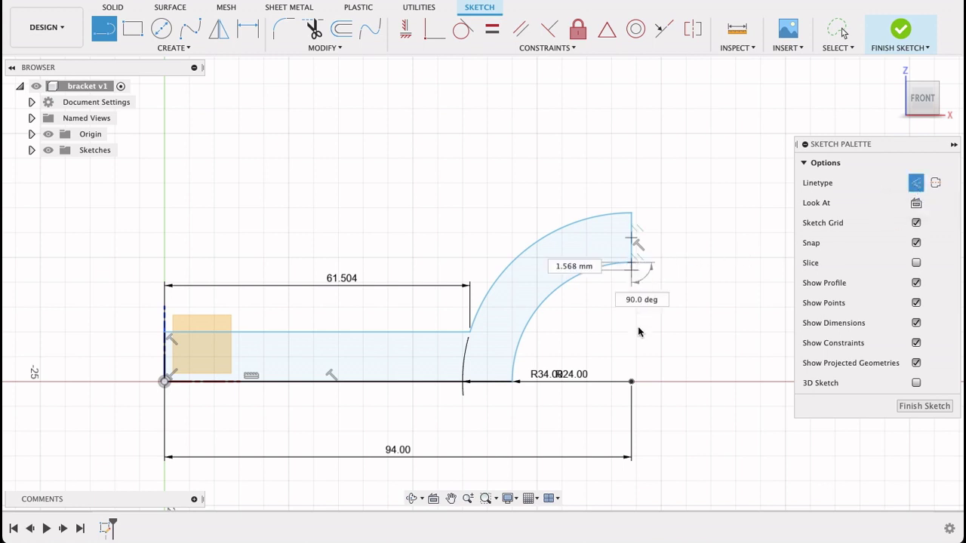
{"action": "left_click", "coordinate": [632, 381]}
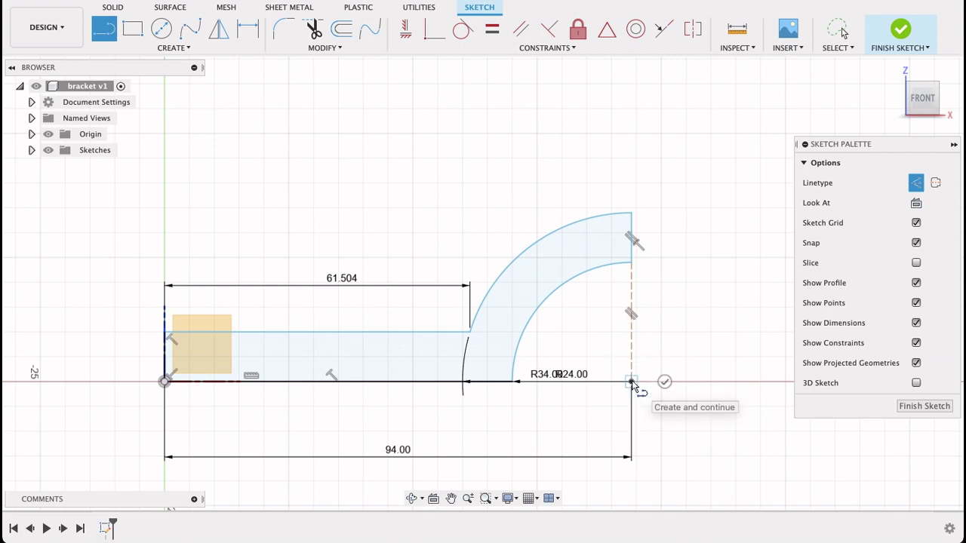
{"action": "left_click", "coordinate": [513, 381]}
{"action": "key", "text": "Escape"}
{"action": "scroll", "coordinate": [713, 392], "scroll_direction": "up", "scroll_amount": 5}
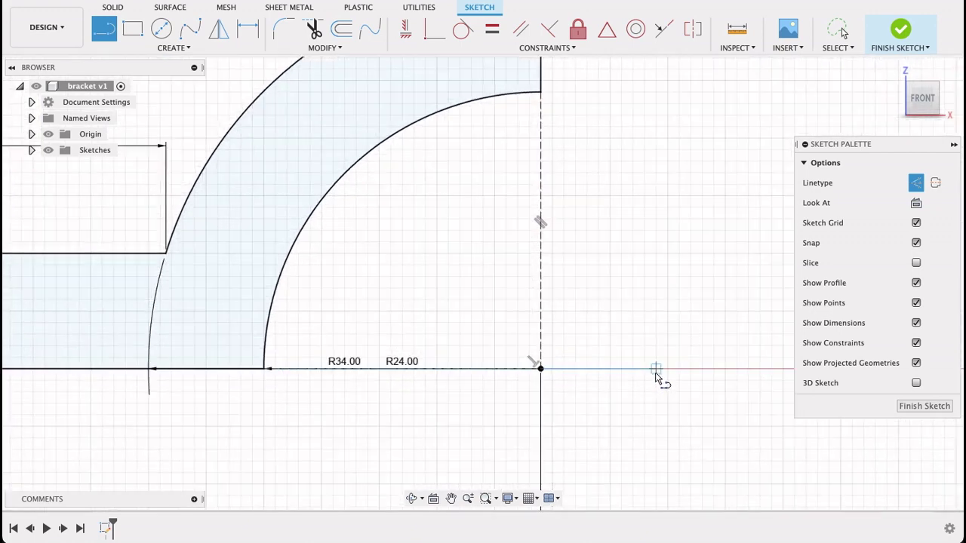
{"action": "scroll", "coordinate": [655, 375], "scroll_direction": "down", "scroll_amount": 4}
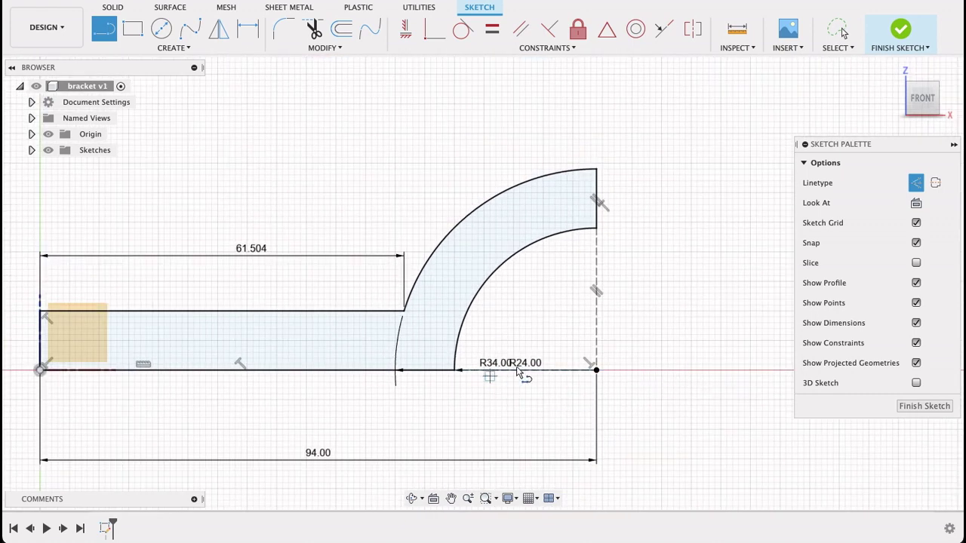
{"action": "scroll", "coordinate": [507, 419], "scroll_direction": "down", "scroll_amount": 2}
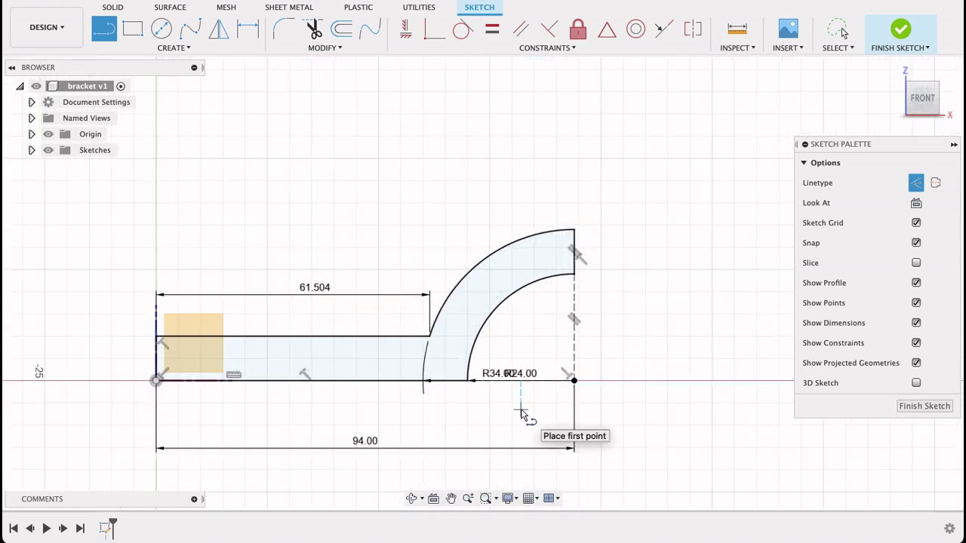
Finish the sketch and extrude the bracket's side profile symmetrically by 20 mm as a new body
{"action": "left_click", "coordinate": [899, 30]}
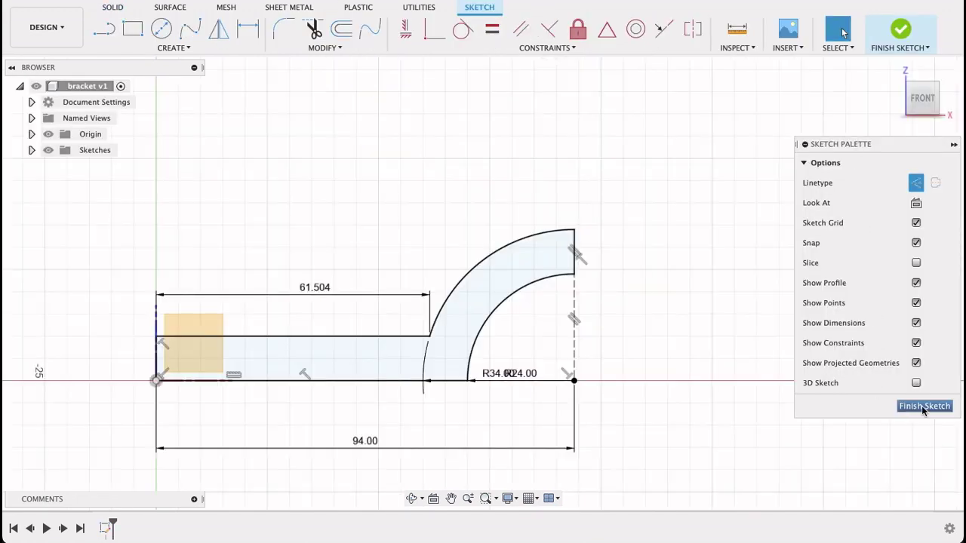
{"action": "left_click", "coordinate": [924, 406]}
{"action": "mouse_move", "coordinate": [651, 330]}
{"action": "middle_mouse_down"}
{"action": "mouse_move", "coordinate": [773, 317]}
{"action": "mouse_move", "coordinate": [787, 297]}
{"action": "mouse_move", "coordinate": [791, 327]}
{"action": "mouse_move", "coordinate": [857, 315]}
{"action": "middle_mouse_up"}
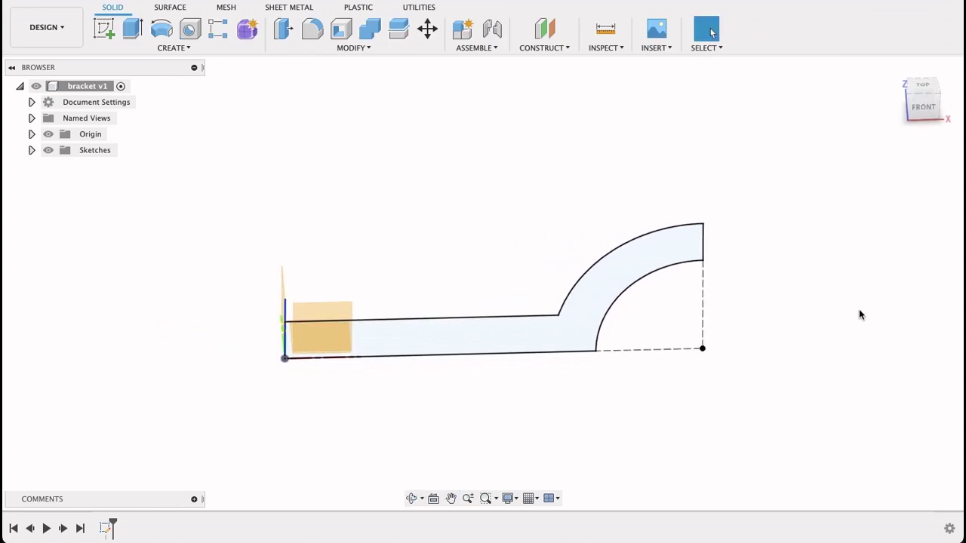
{"action": "left_click", "coordinate": [133, 29]}
{"action": "left_click", "coordinate": [437, 338]}
{"action": "left_click", "coordinate": [437, 337]}
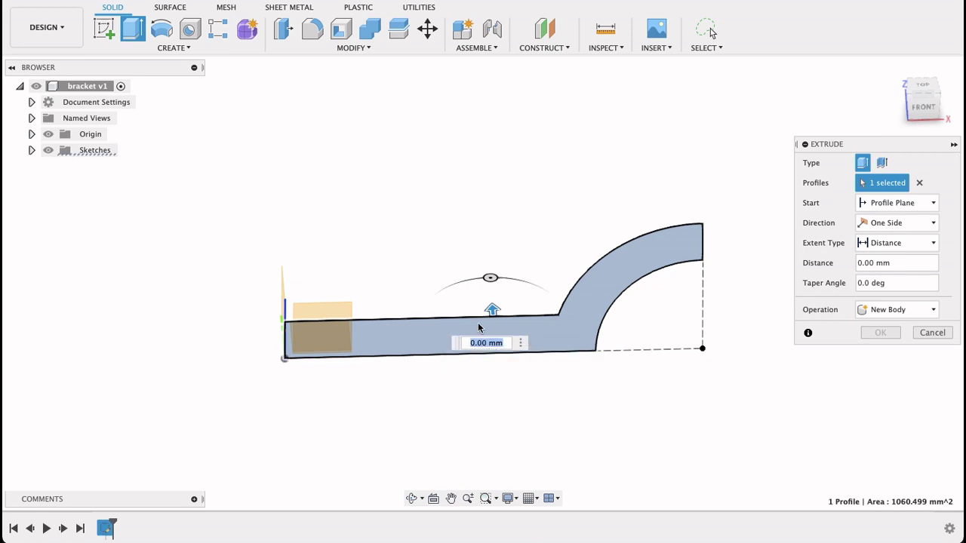
{"action": "left_click_drag", "start_coordinate": [494, 315], "coordinate": [484, 258]}
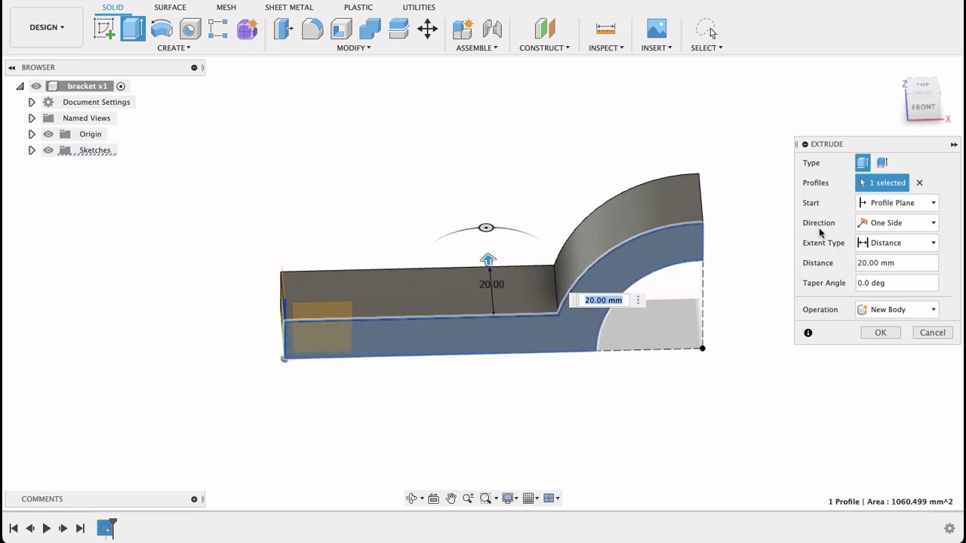
{"action": "left_click", "coordinate": [926, 226]}
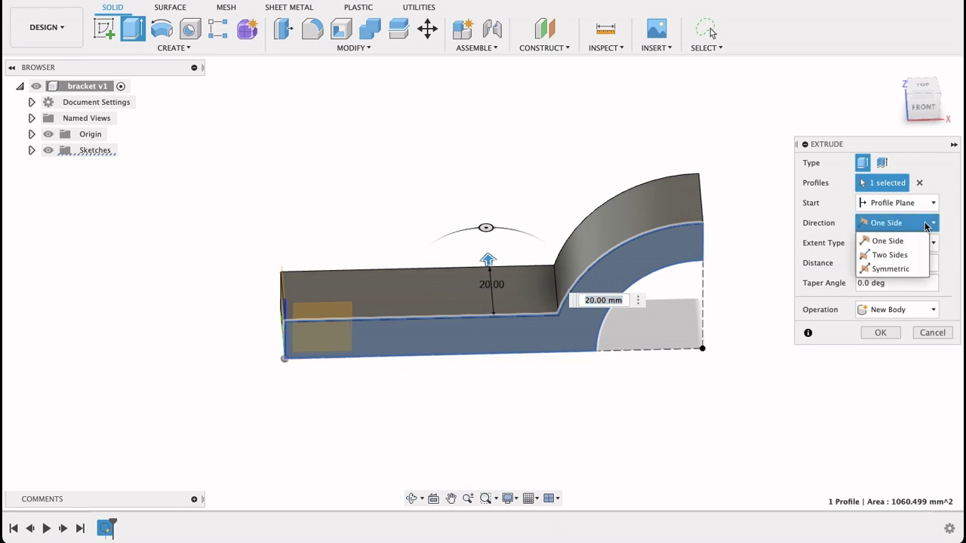
{"action": "left_click", "coordinate": [913, 267]}
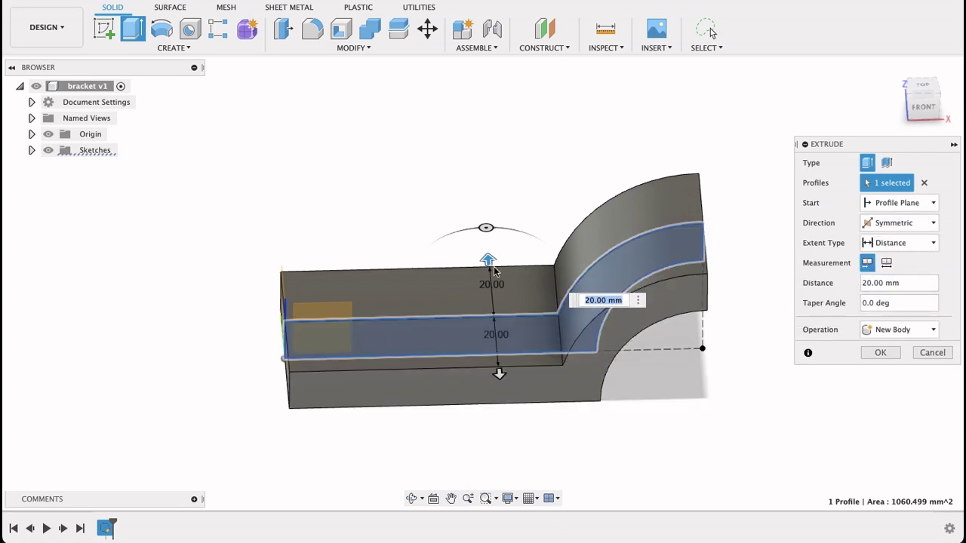
{"action": "mouse_move", "coordinate": [489, 273]}
{"action": "left_mouse_down"}
{"action": "mouse_move", "coordinate": [488, 202]}
{"action": "mouse_move", "coordinate": [487, 264]}
{"action": "left_mouse_up"}
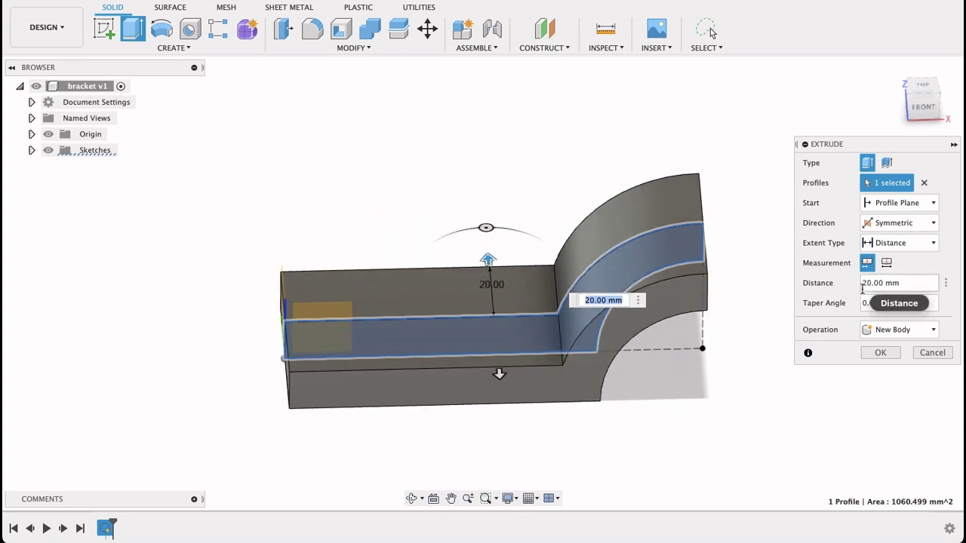
{"action": "key", "text": "Return"}
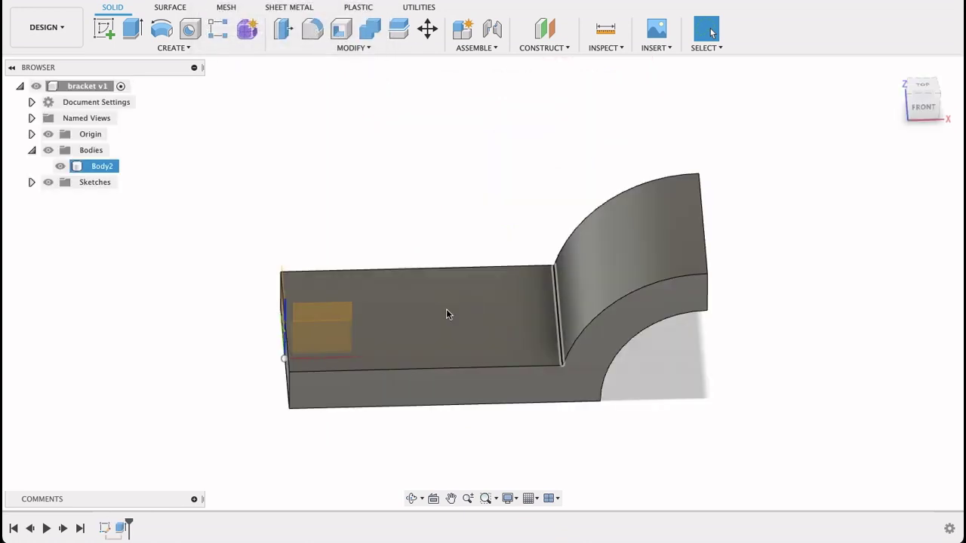
Edit the bracket extrusion and set its symmetric distance to 30 mm
{"action": "double_click", "coordinate": [121, 528]}
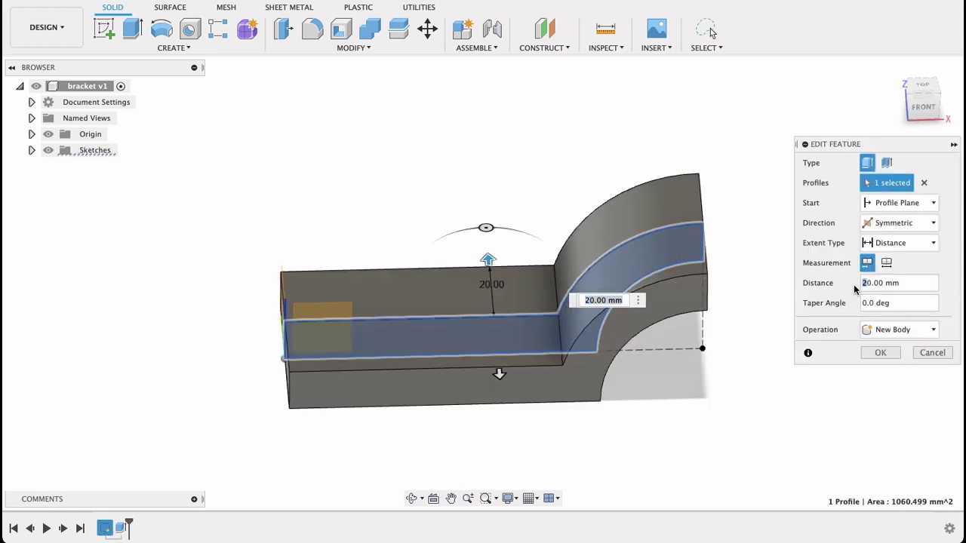
{"action": "type", "text": "3"}
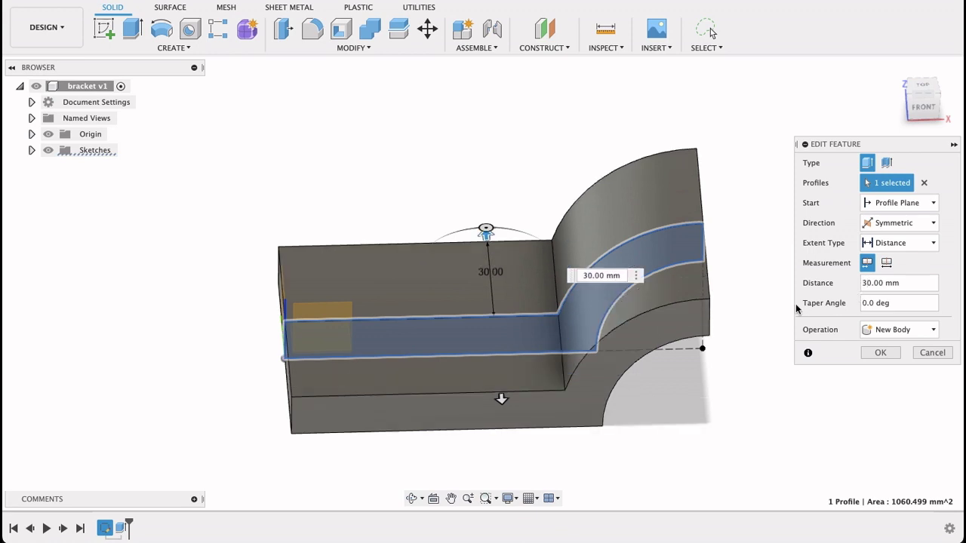
{"action": "left_click", "coordinate": [892, 355]}
{"action": "middle_click_drag", "start_coordinate": [868, 348], "coordinate": [946, 370], "text": "shift"}
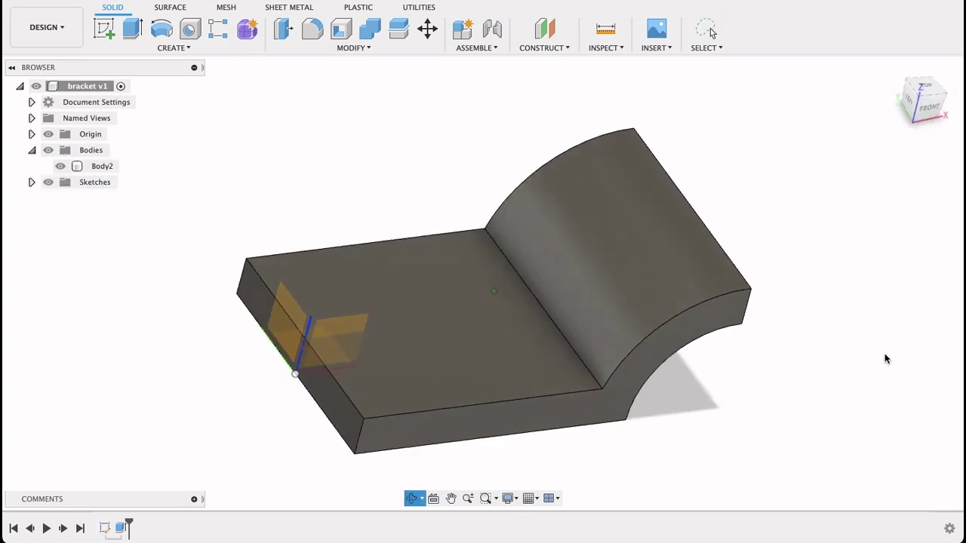
{"action": "left_click_drag", "start_coordinate": [882, 351], "coordinate": [851, 347]}
{"action": "key", "text": "Escape"}
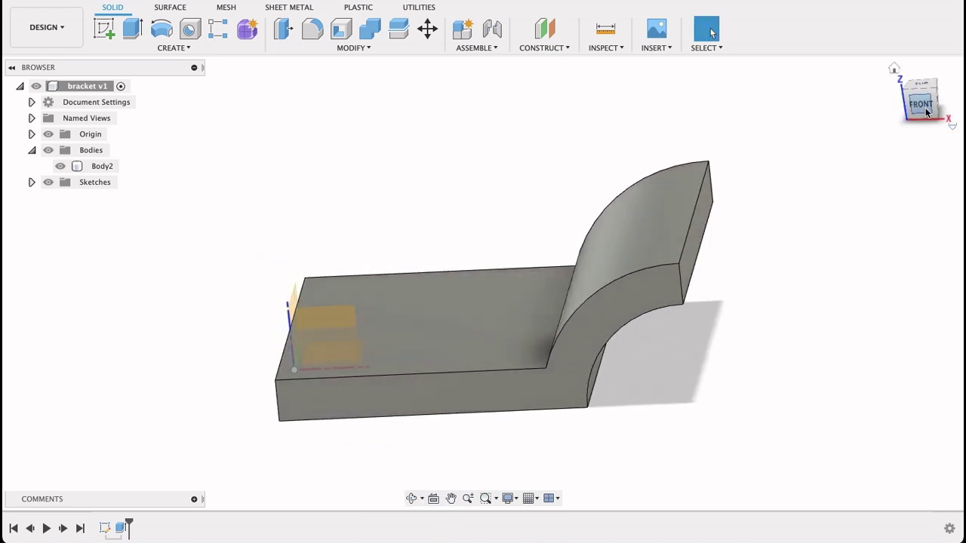
Start a new sketch on the bracket's front side face
{"action": "left_click", "coordinate": [926, 112]}
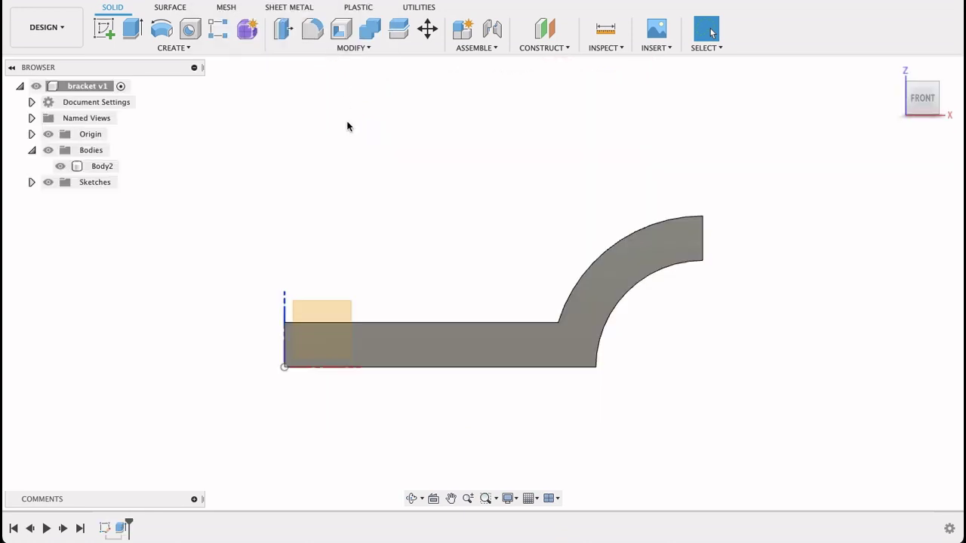
{"action": "left_click", "coordinate": [102, 28]}
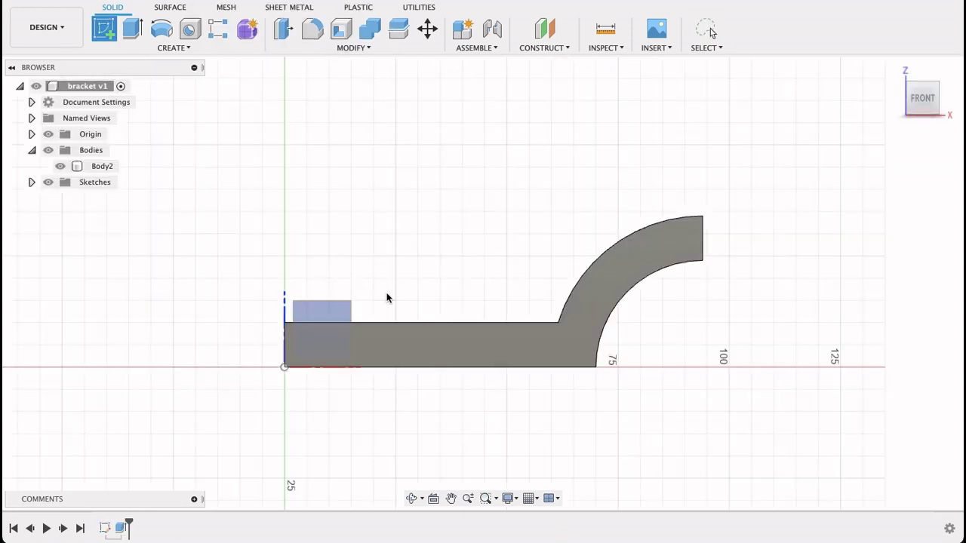
{"action": "left_click", "coordinate": [588, 342]}
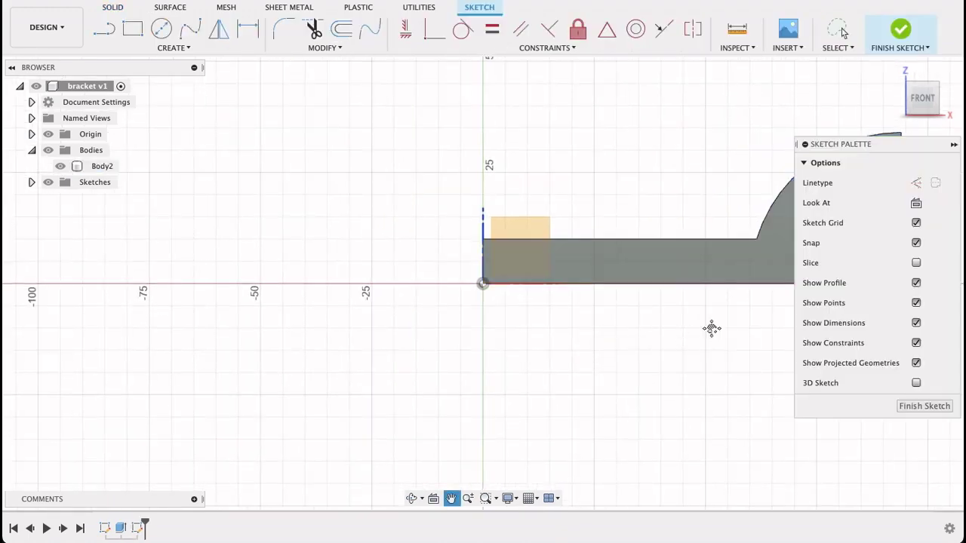
{"action": "mouse_move", "coordinate": [712, 328]}
{"action": "middle_mouse_down"}
{"action": "mouse_move", "coordinate": [515, 377]}
{"action": "mouse_move", "coordinate": [543, 395]}
{"action": "mouse_move", "coordinate": [548, 367]}
{"action": "mouse_move", "coordinate": [637, 314]}
{"action": "middle_mouse_up"}
{"action": "left_click", "coordinate": [922, 99]}
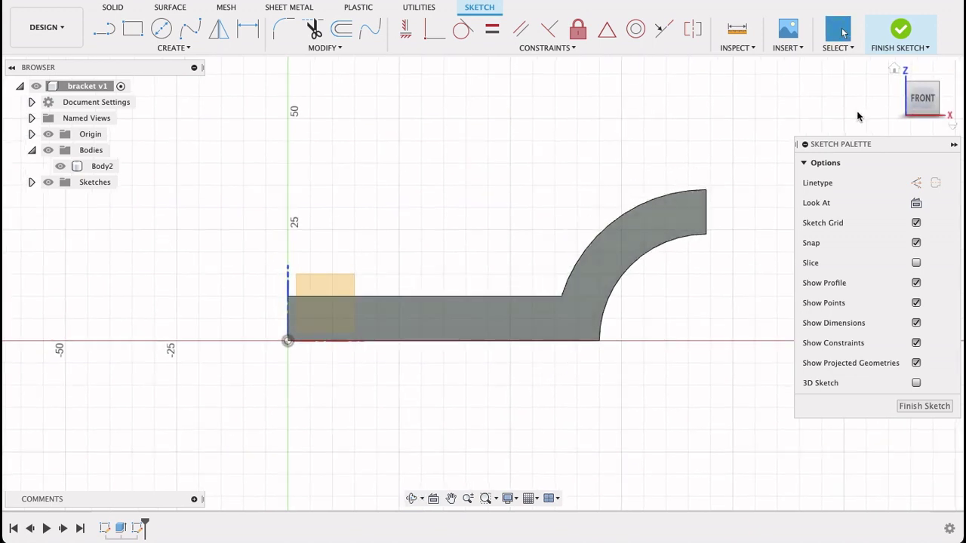
{"action": "middle_click_drag", "start_coordinate": [492, 127], "coordinate": [447, 172]}
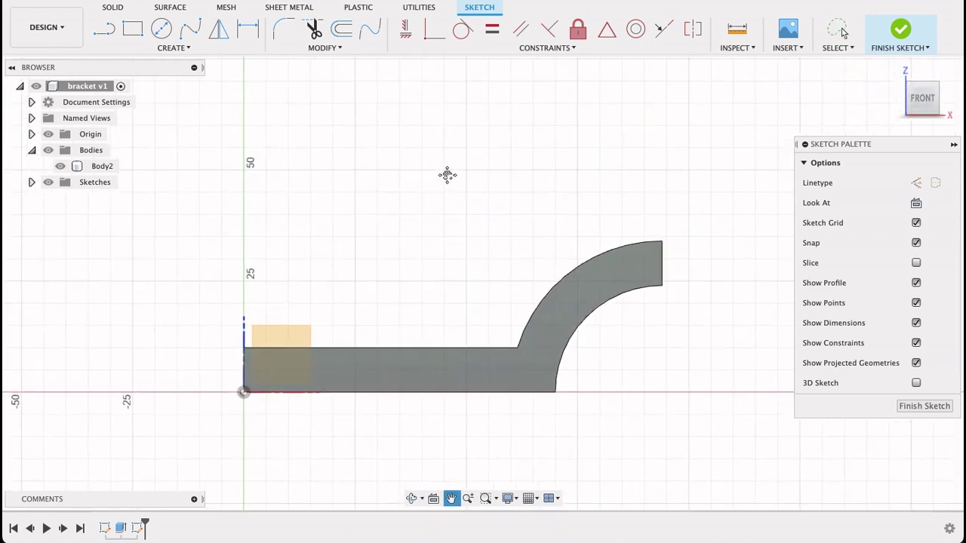
Draw a 40 mm line vertically upward from the inner arc's upper end, continued by a 40 mm horizontal line back over the base plate
{"action": "left_click", "coordinate": [106, 31]}
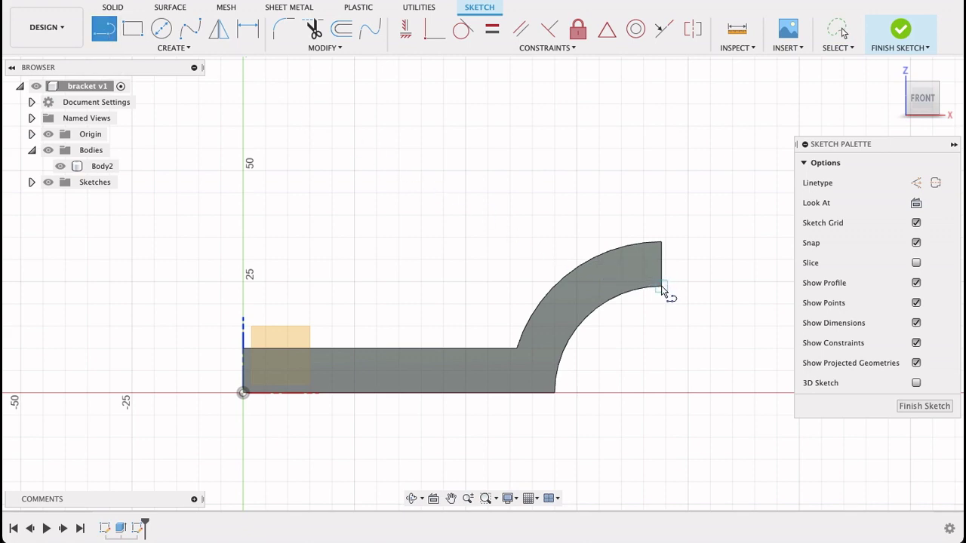
{"action": "scroll", "coordinate": [661, 290], "scroll_direction": "up", "scroll_amount": 3}
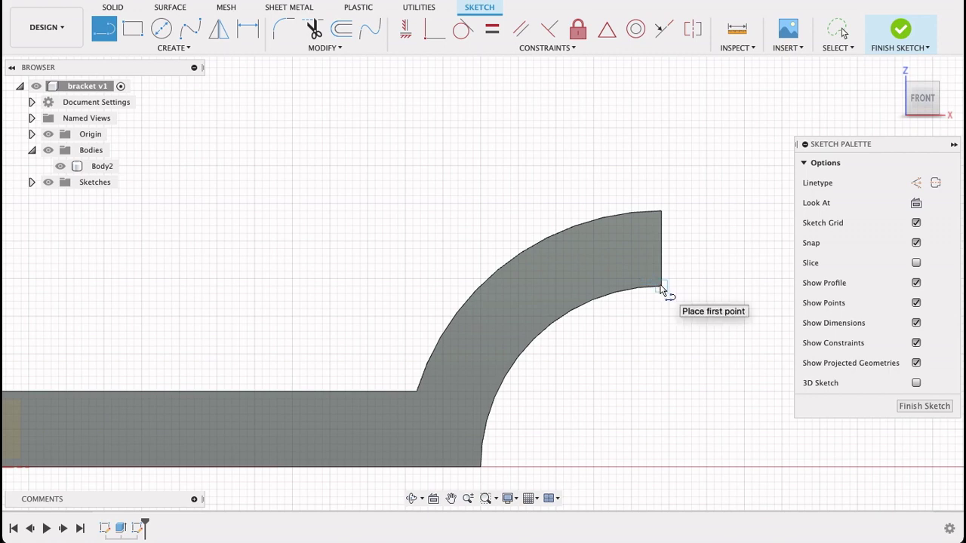
{"action": "scroll", "coordinate": [661, 291], "scroll_direction": "down", "scroll_amount": 3}
{"action": "left_click", "coordinate": [660, 287]}
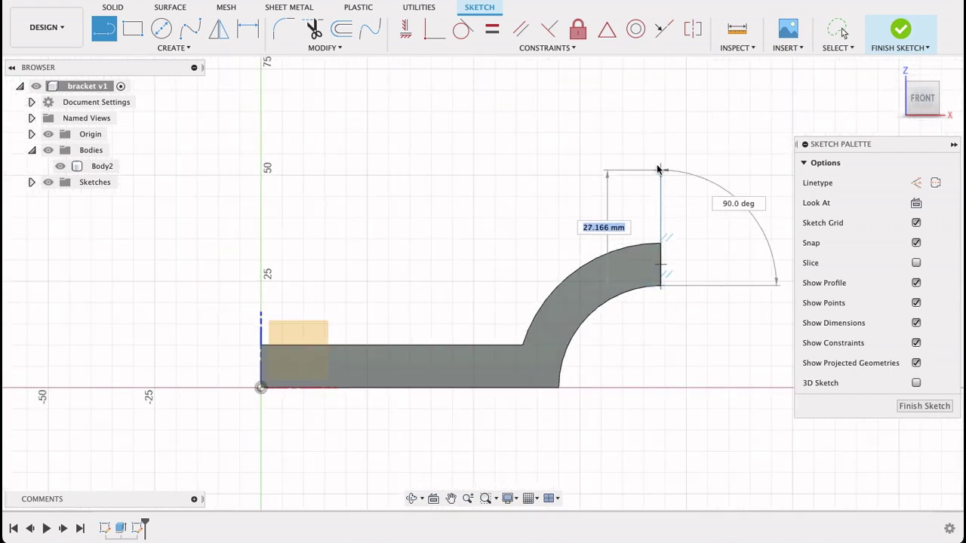
{"action": "type", "text": "40"}
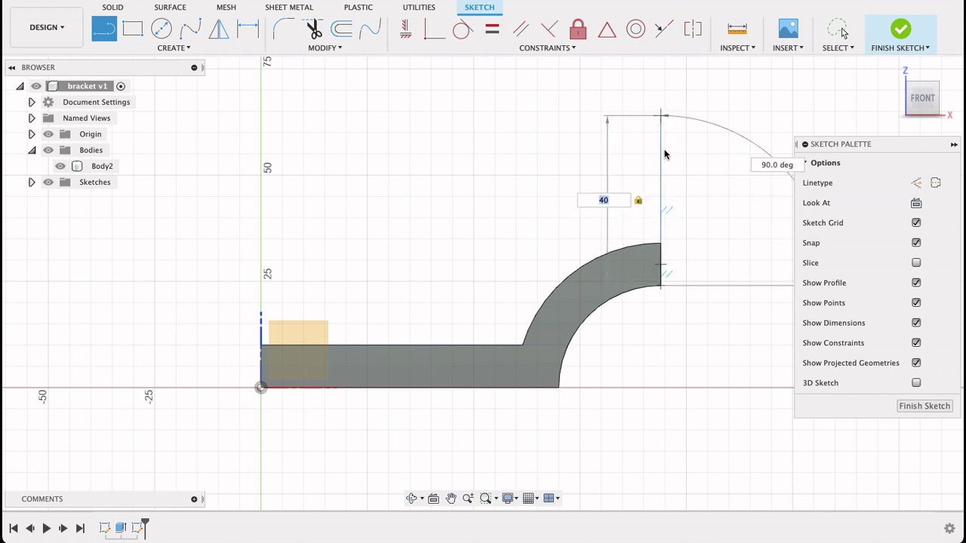
{"action": "key", "text": "Return"}
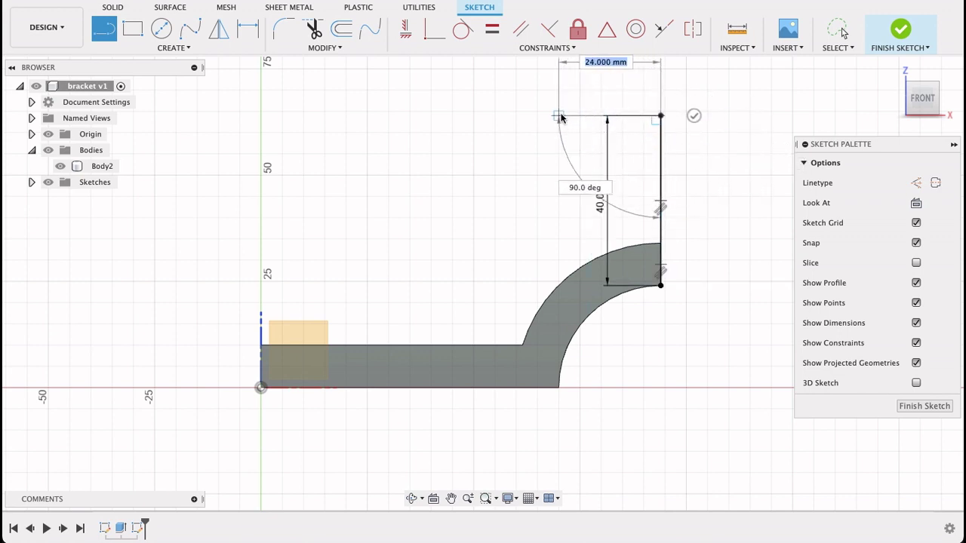
{"action": "type", "text": "40"}
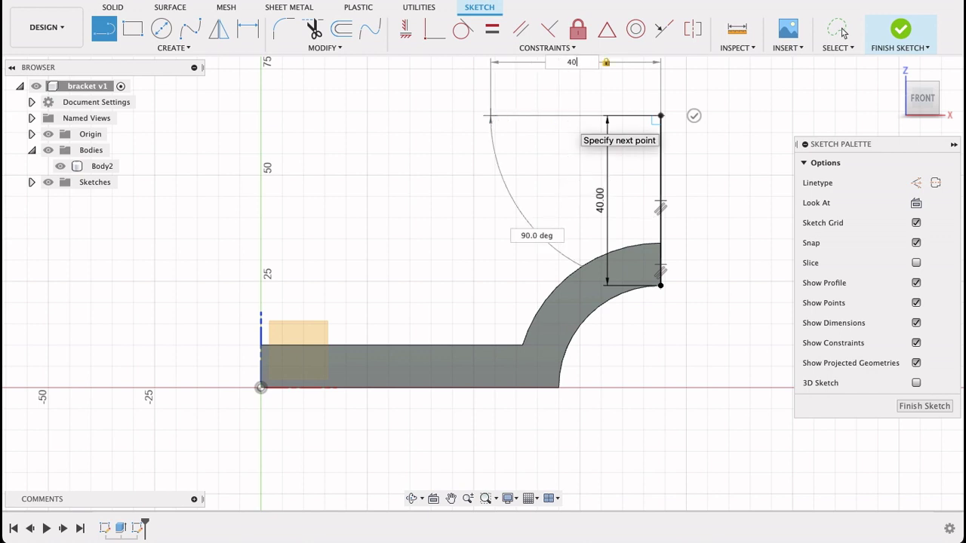
{"action": "key", "text": "Return"}
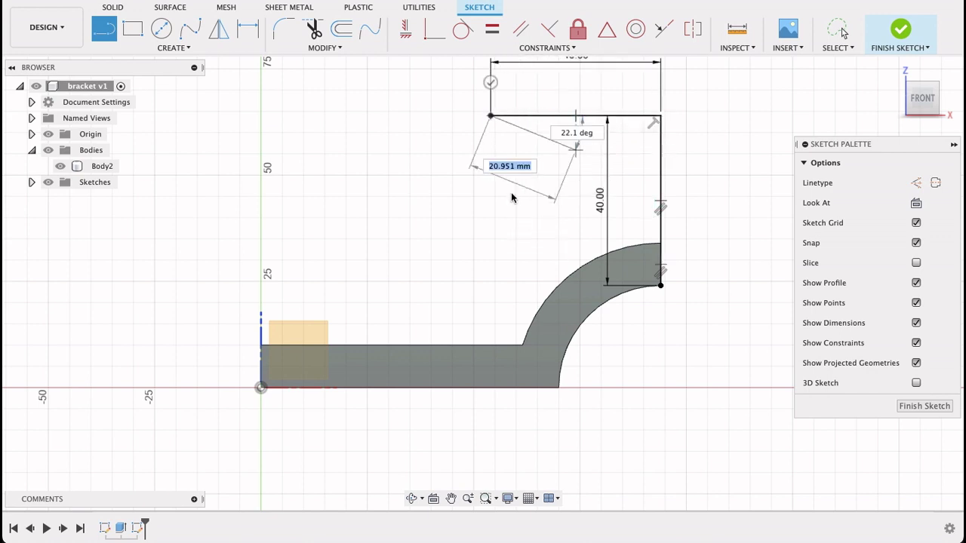
{"action": "left_click", "coordinate": [516, 196]}
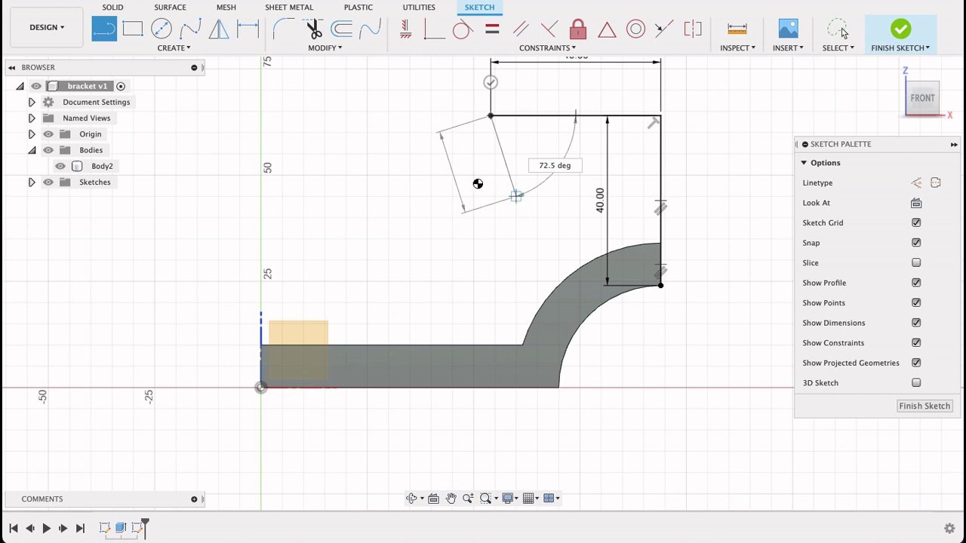
{"action": "key", "text": "Escape"}
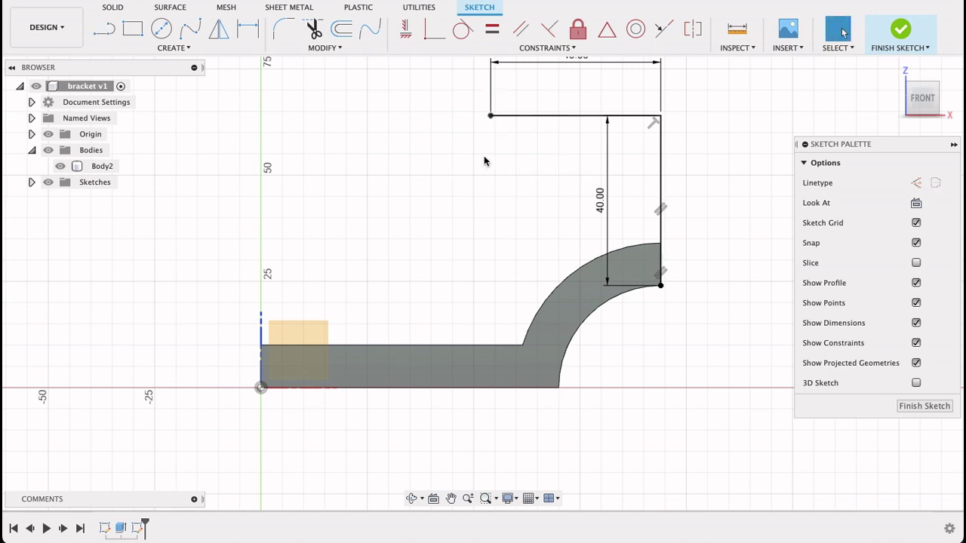
Draw a vertical construction line across the base plate's thickness, from its upper edge to its lower edge
{"action": "key", "text": "x"}
{"action": "left_click", "coordinate": [103, 33]}
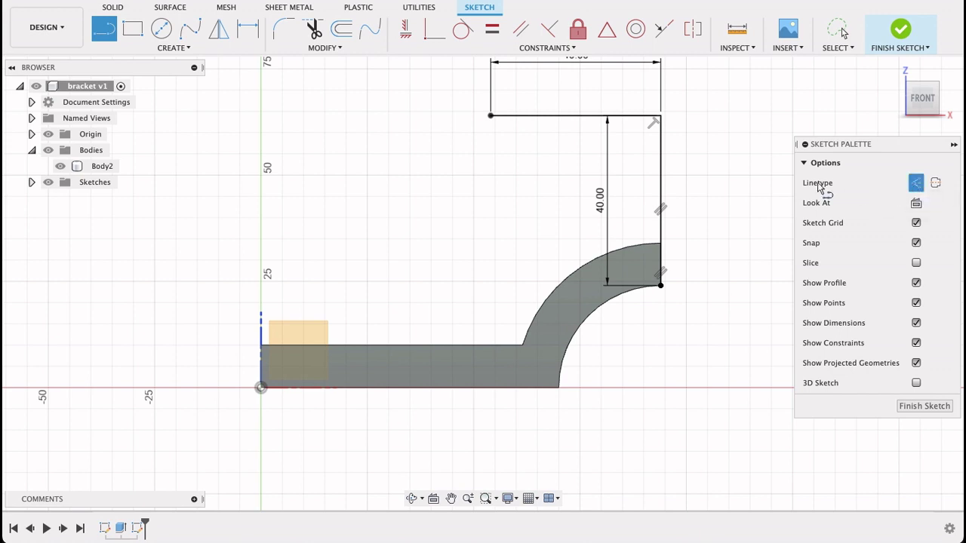
{"action": "left_click", "coordinate": [353, 345]}
{"action": "left_click", "coordinate": [353, 390]}
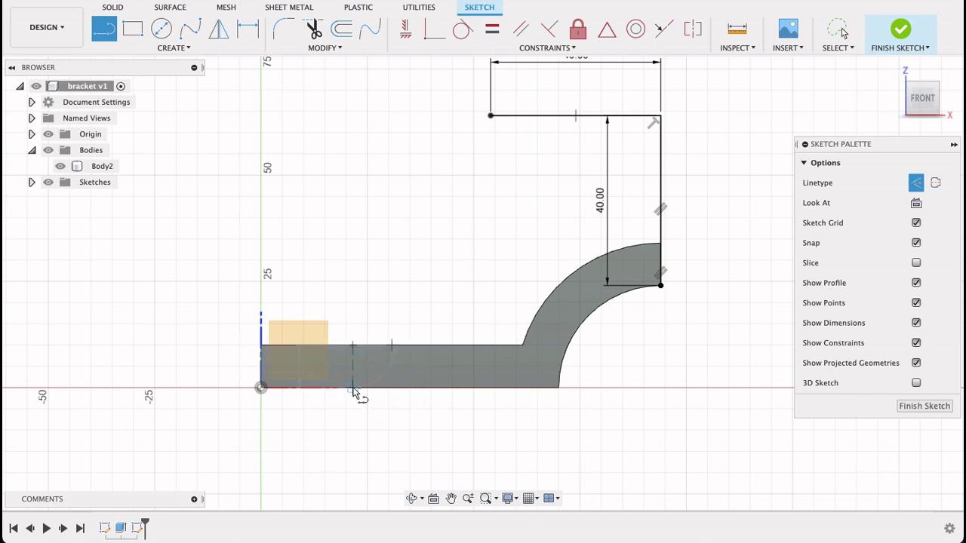
{"action": "scroll", "coordinate": [350, 371], "scroll_direction": "up", "scroll_amount": 2}
{"action": "scroll", "coordinate": [349, 374], "scroll_direction": "up", "scroll_amount": 1}
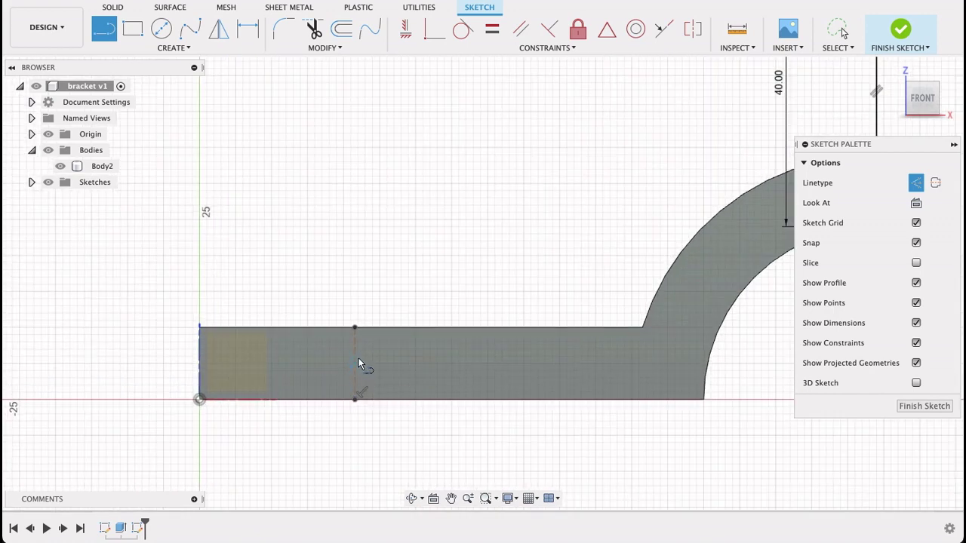
Dimension the construction line 30 mm from the base plate's free end
{"action": "key", "text": "d"}
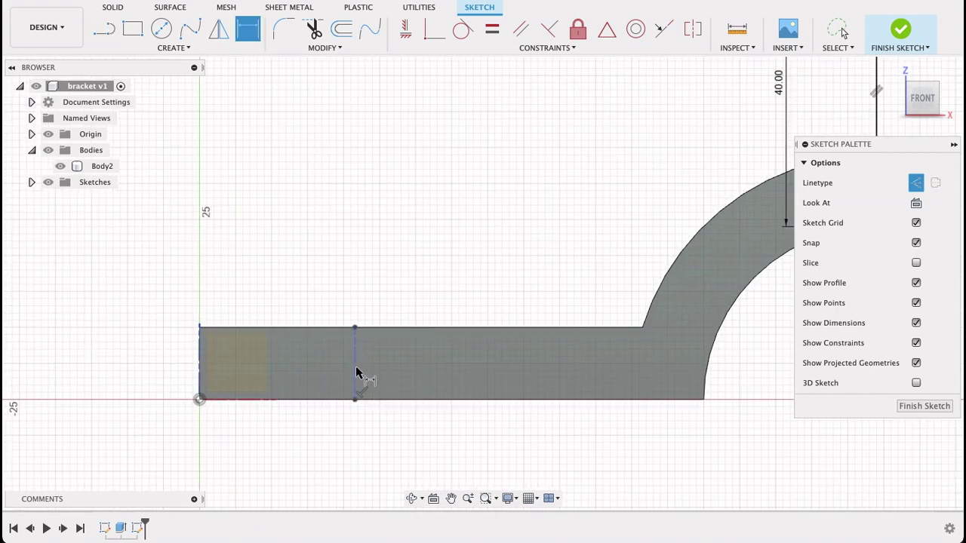
{"action": "left_click", "coordinate": [355, 372]}
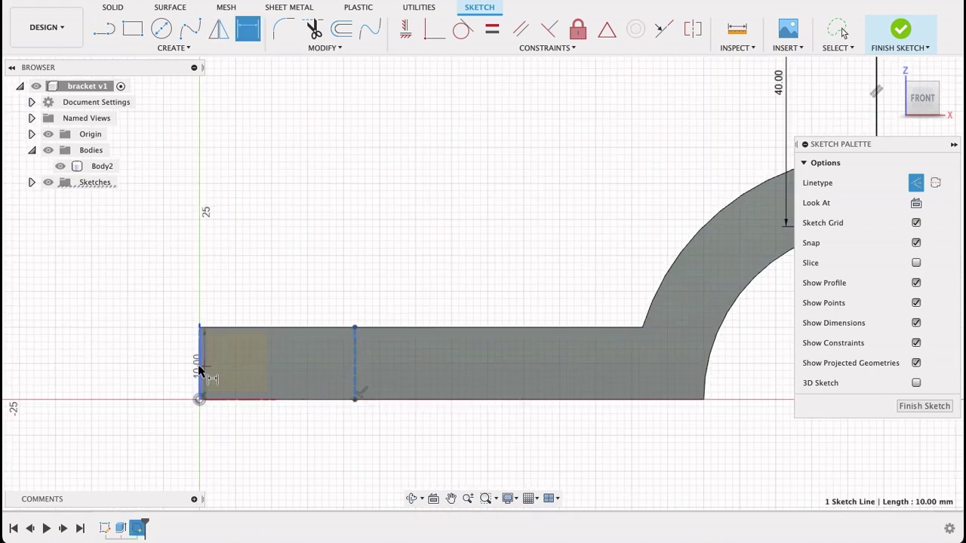
{"action": "left_click", "coordinate": [200, 371]}
{"action": "left_click", "coordinate": [254, 286]}
{"action": "type", "text": "30"}
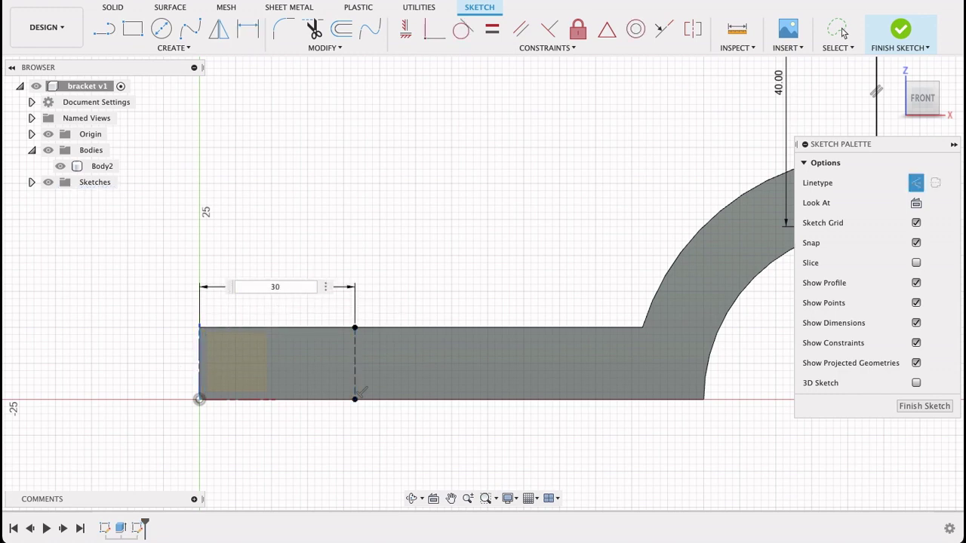
{"action": "key", "text": "Return"}
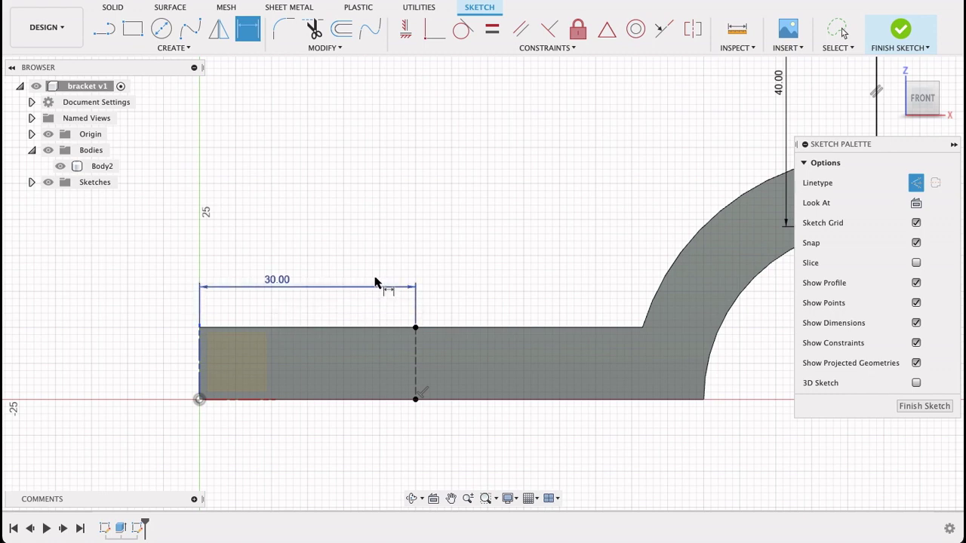
Draw a solid slanted line from the construction line's upper end to the free end of the 40 mm horizontal line
{"action": "scroll", "coordinate": [517, 215], "scroll_direction": "down", "scroll_amount": 3}
{"action": "middle_click_drag", "start_coordinate": [518, 215], "coordinate": [448, 291]}
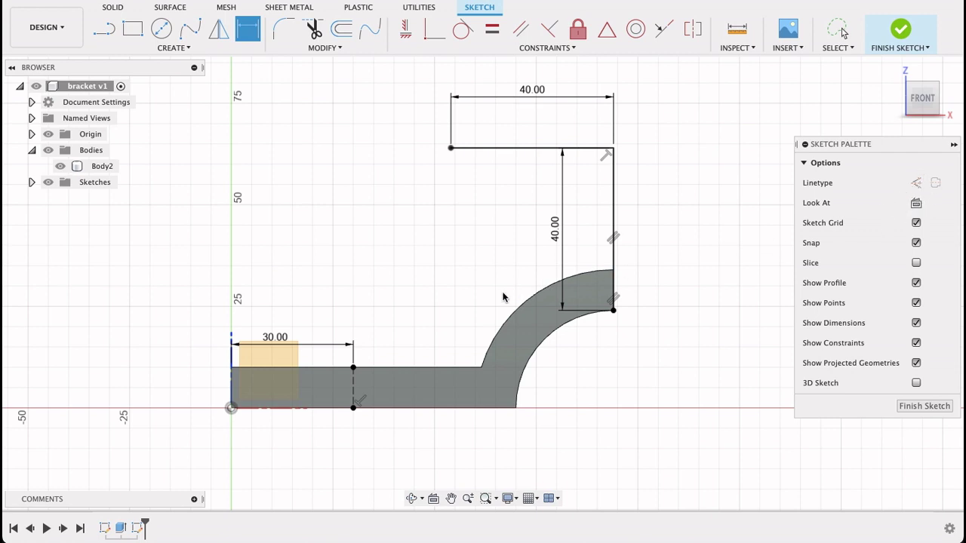
{"action": "key", "text": "l"}
{"action": "left_click", "coordinate": [353, 368]}
{"action": "left_click", "coordinate": [451, 149]}
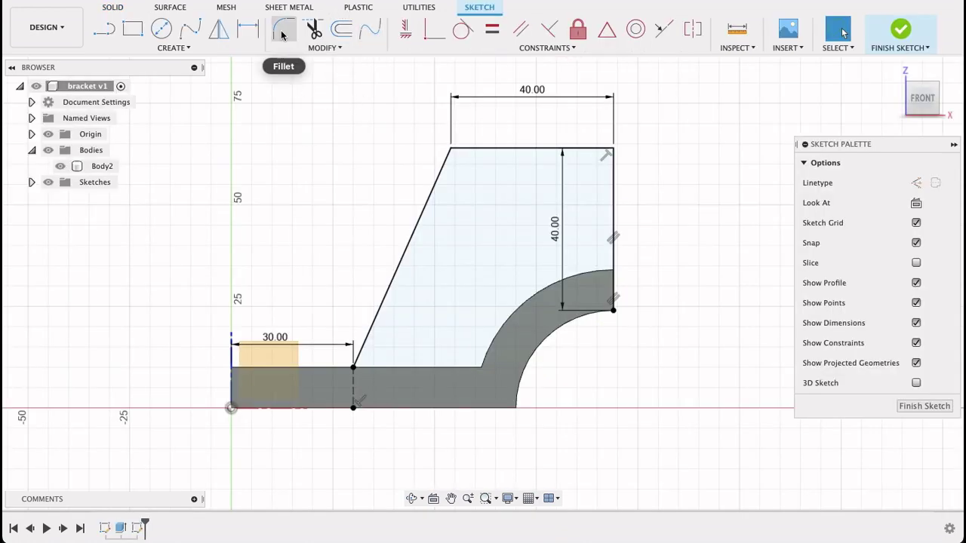
Fillet the corner between the plate profile's vertical edge and its top edge with a 10 mm radius
{"action": "left_click", "coordinate": [283, 30]}
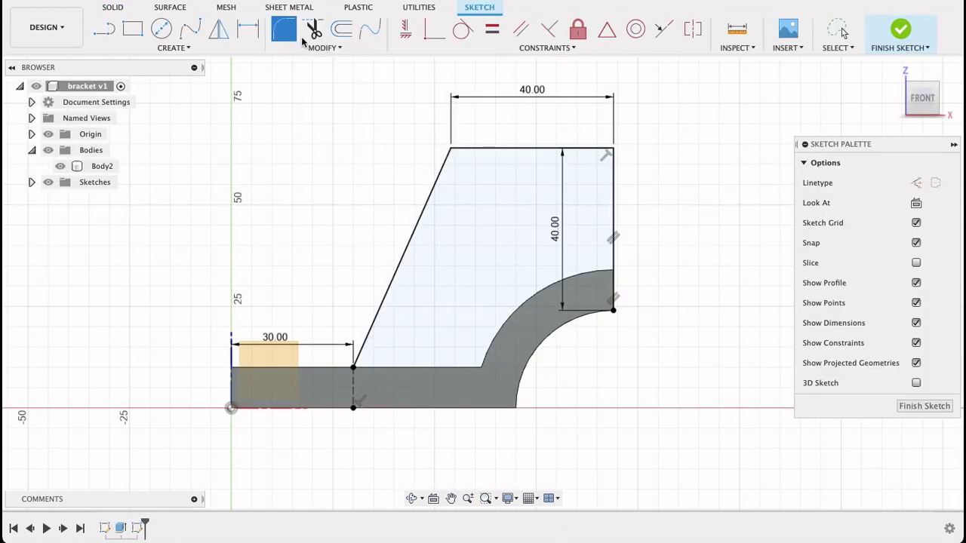
{"action": "left_click", "coordinate": [613, 190]}
{"action": "left_click", "coordinate": [588, 150]}
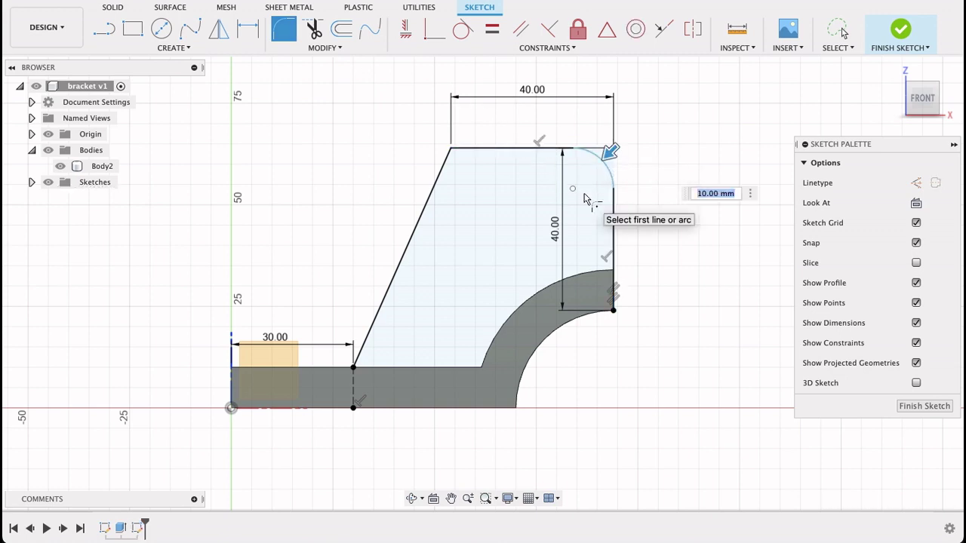
{"action": "key", "text": "Return"}
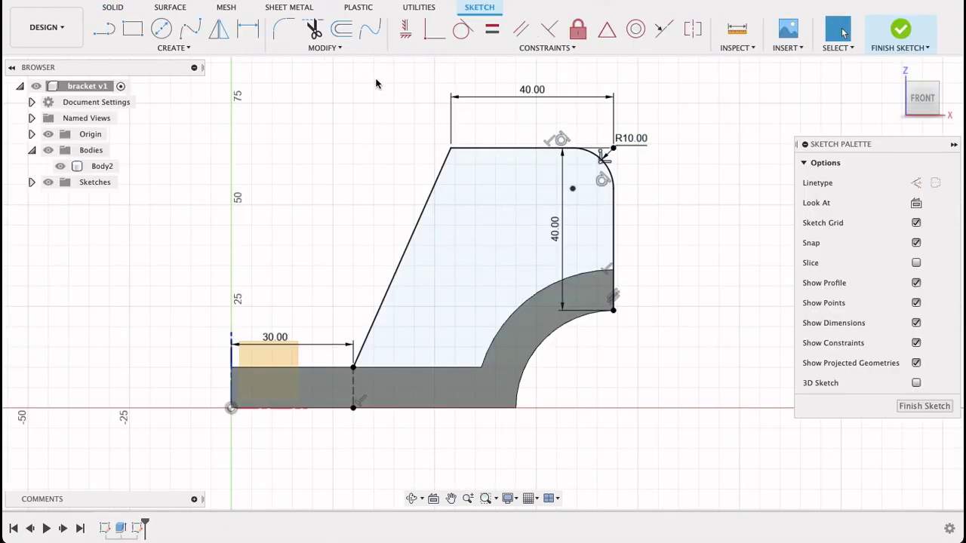
Fillet the corner between the slanted and top edges with a 10 mm radius, and move the vertical 40 mm dimension outside the profile
{"action": "left_click", "coordinate": [282, 29]}
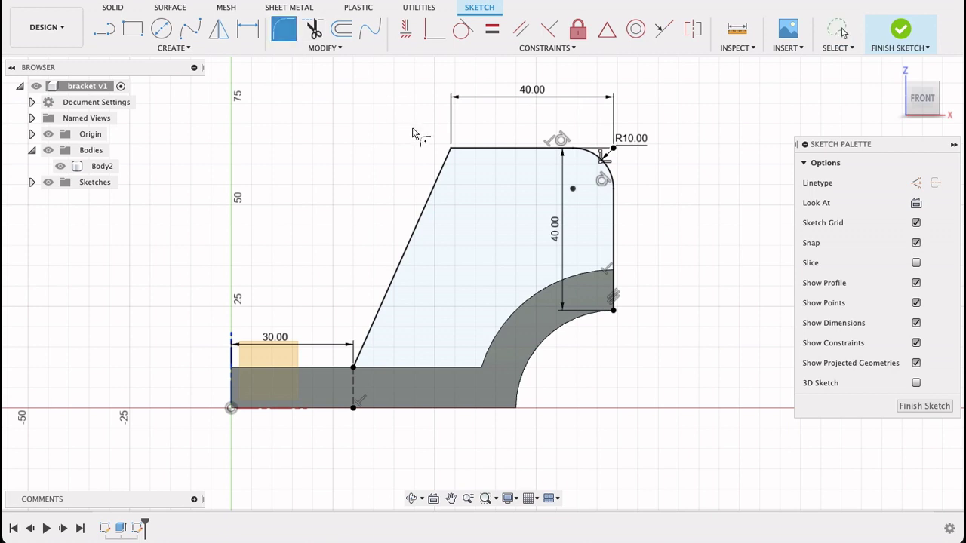
{"action": "left_click", "coordinate": [450, 149]}
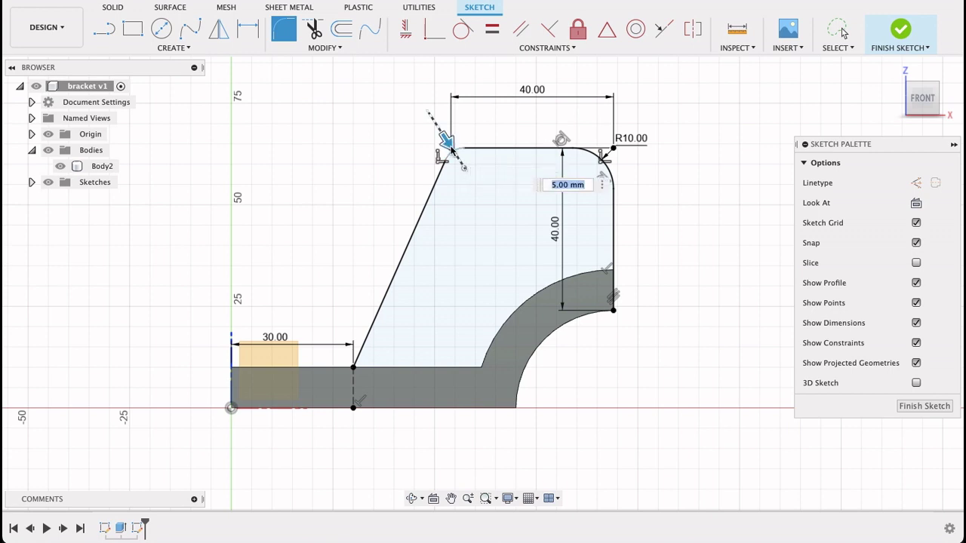
{"action": "type", "text": "10"}
{"action": "key", "text": "Return"}
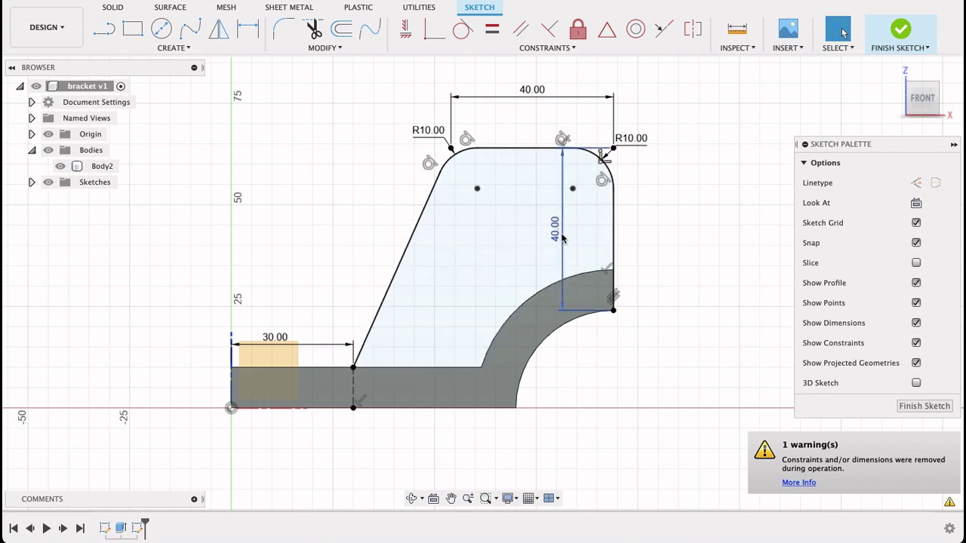
{"action": "left_click_drag", "start_coordinate": [563, 238], "coordinate": [645, 235]}
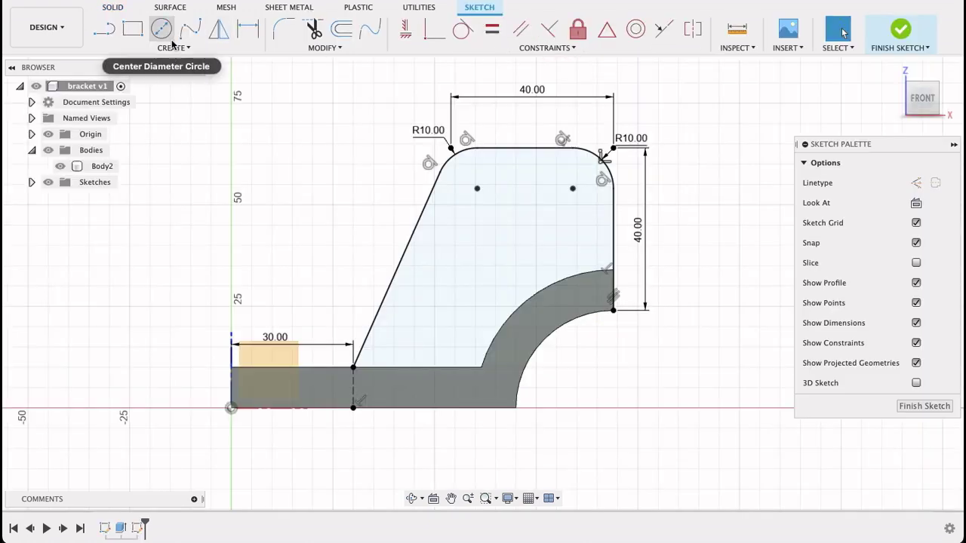
Place a sketch point in the upper part of the plate profile and dimension it 20 mm from the vertical edge
{"action": "left_click", "coordinate": [173, 47]}
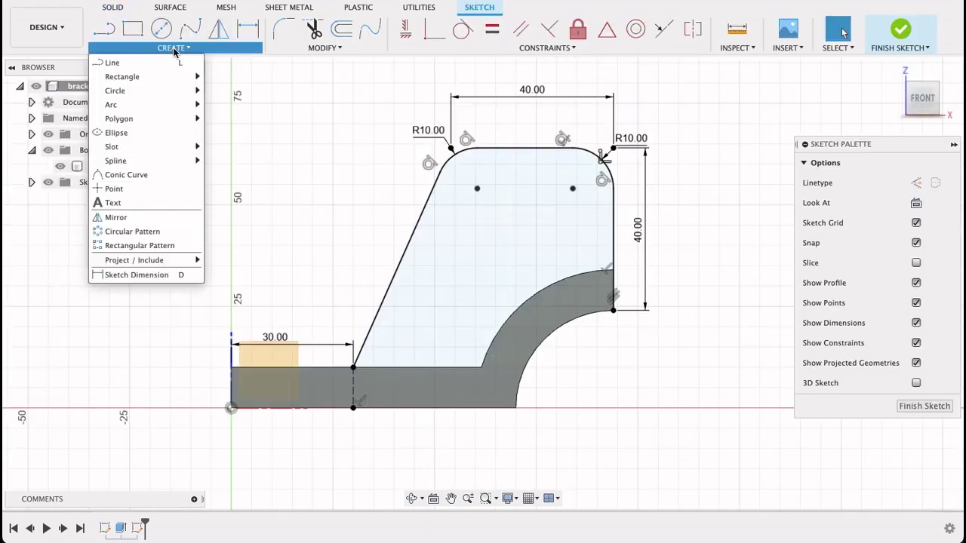
{"action": "left_click", "coordinate": [113, 188]}
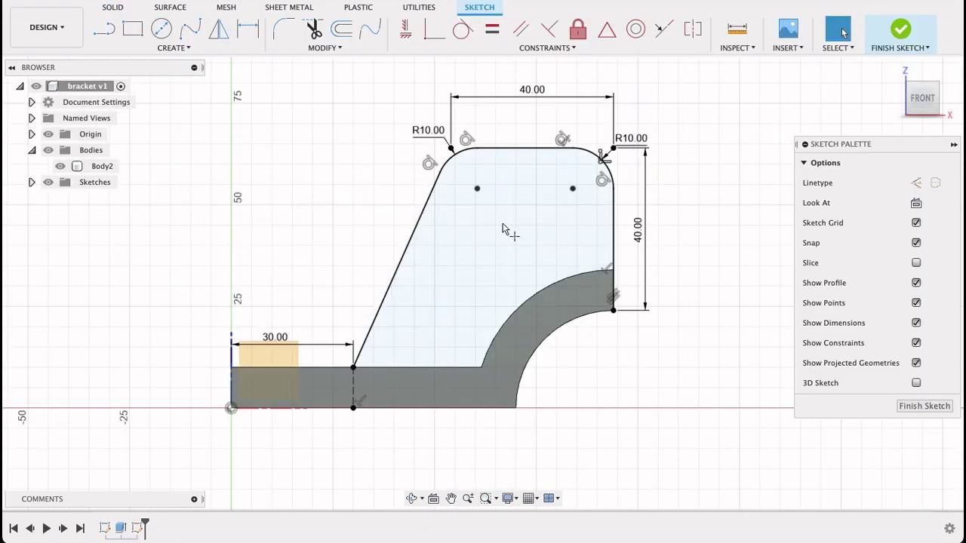
{"action": "left_click", "coordinate": [546, 212]}
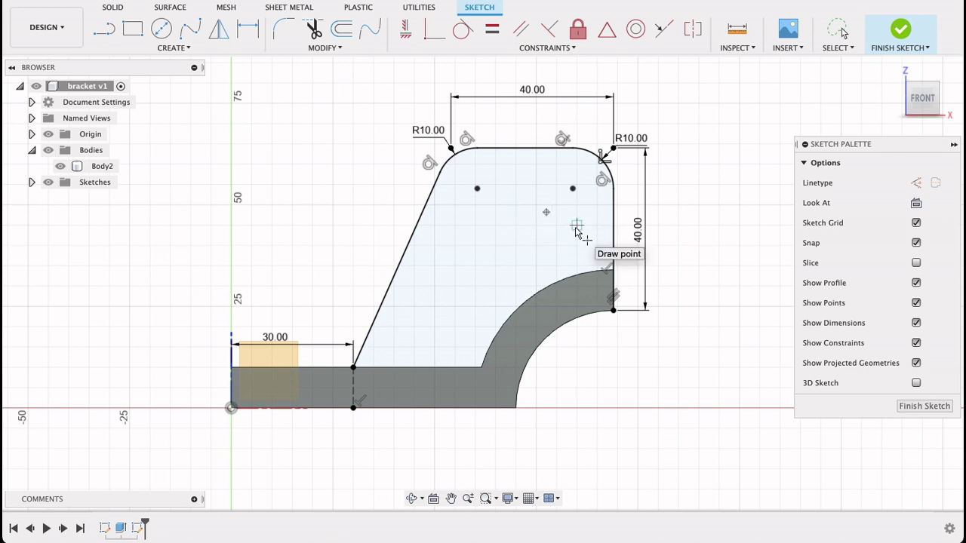
{"action": "key", "text": "d"}
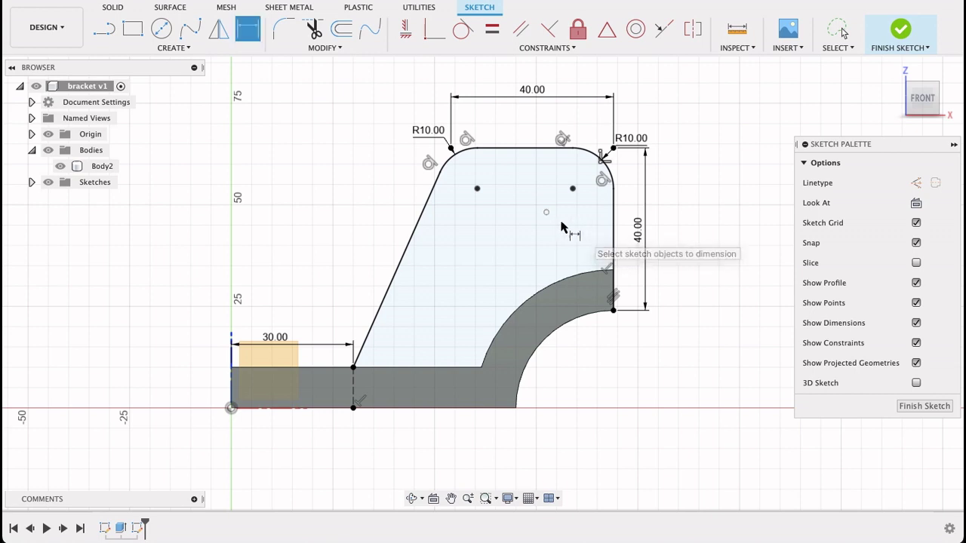
{"action": "left_click", "coordinate": [546, 214]}
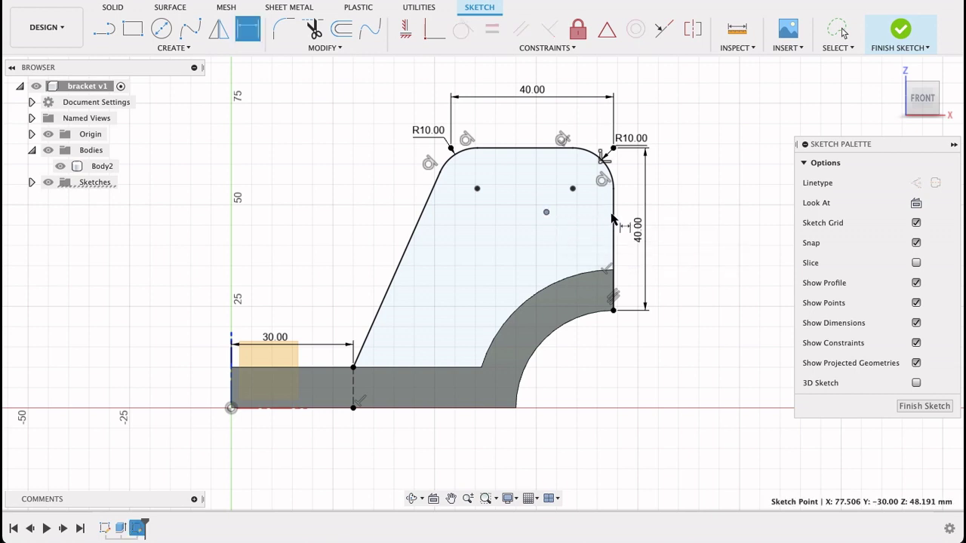
{"action": "left_click", "coordinate": [613, 223]}
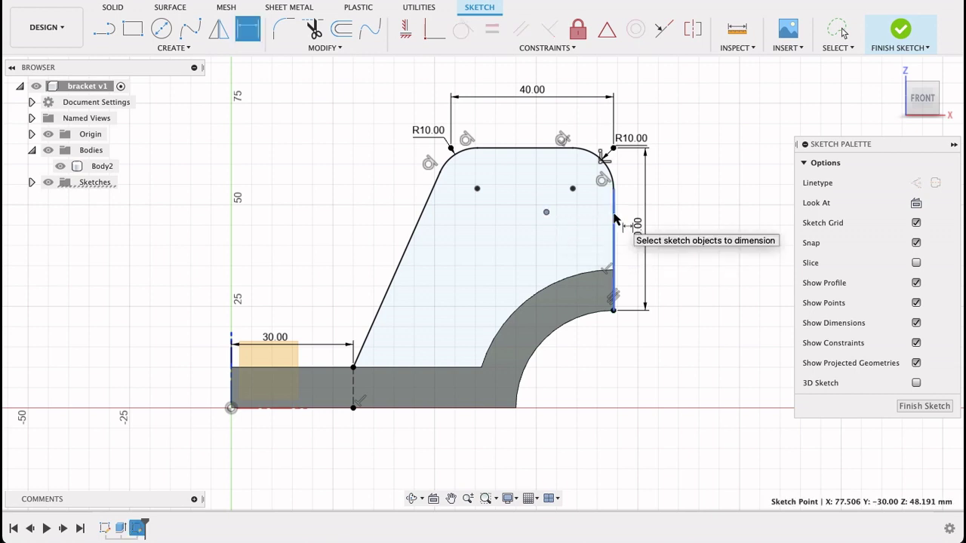
{"action": "left_click", "coordinate": [581, 240]}
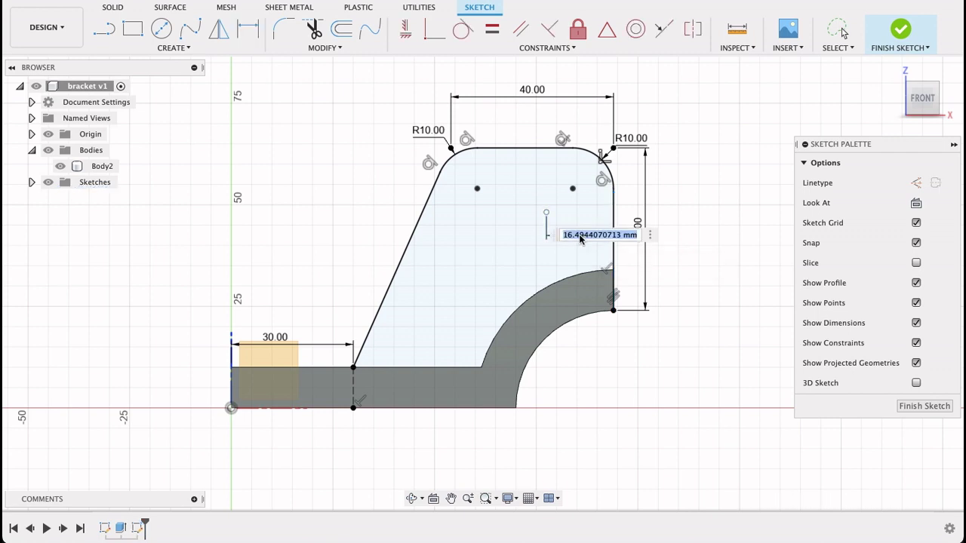
{"action": "type", "text": "20"}
{"action": "key", "text": "Return"}
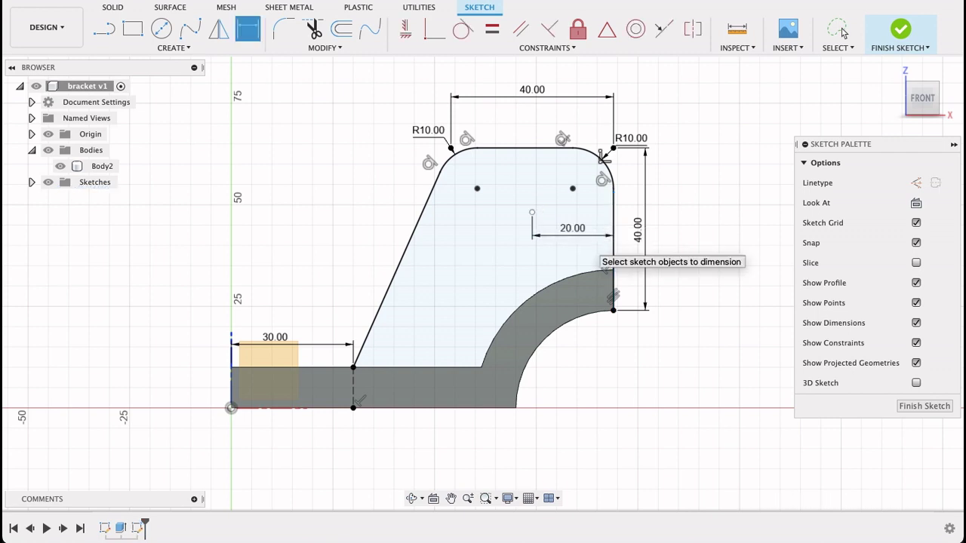
Dimension the sketch point 15 mm below the plate profile's top edge
{"action": "left_click", "coordinate": [532, 214]}
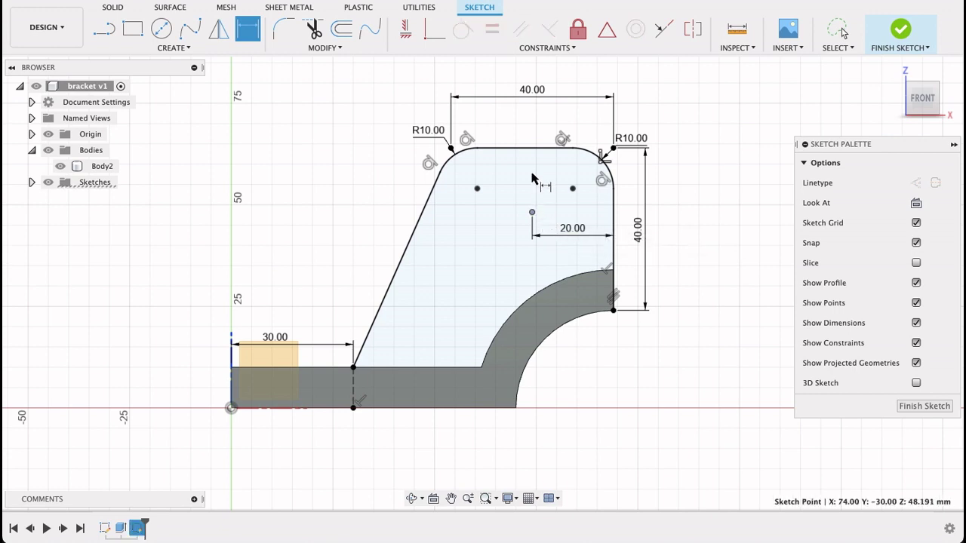
{"action": "left_click", "coordinate": [532, 150]}
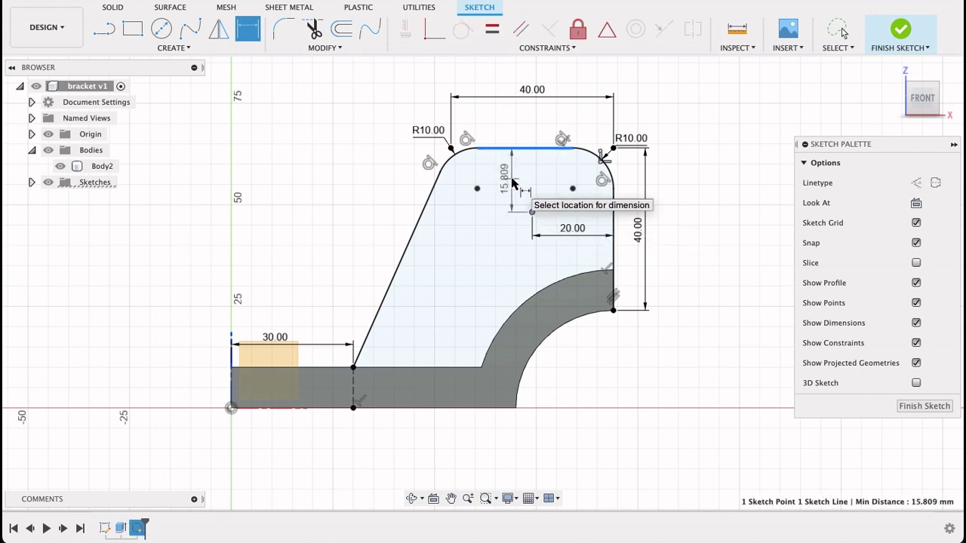
{"action": "left_click", "coordinate": [512, 181]}
{"action": "type", "text": "15"}
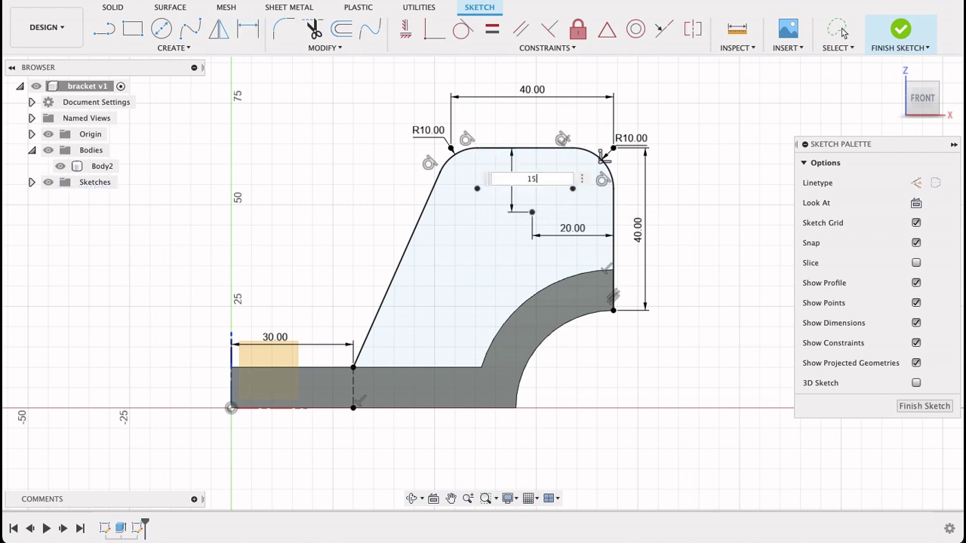
{"action": "key", "text": "Return"}
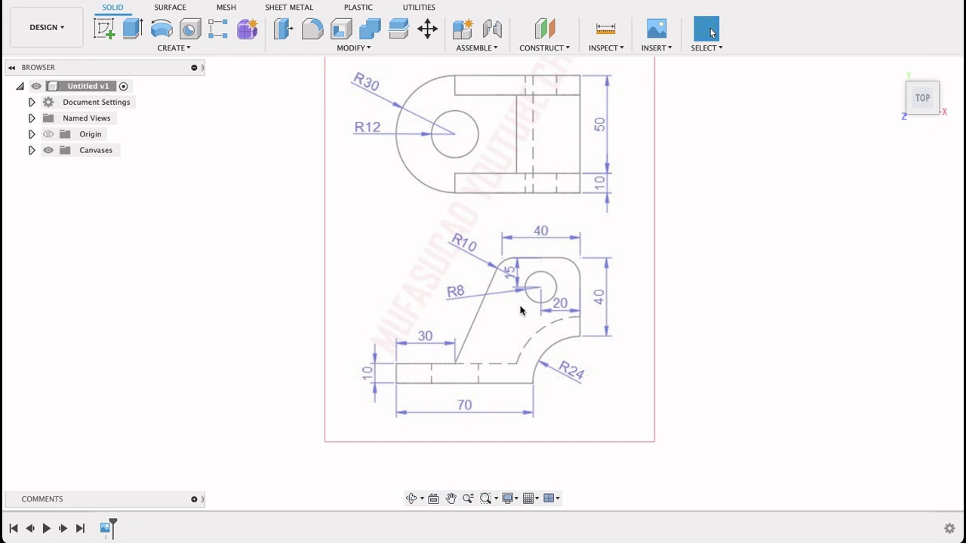
Draw a 16 mm diameter circle centred on the sketch point and finish the sketch
{"action": "scroll", "coordinate": [524, 304], "scroll_direction": "up", "scroll_amount": 2}
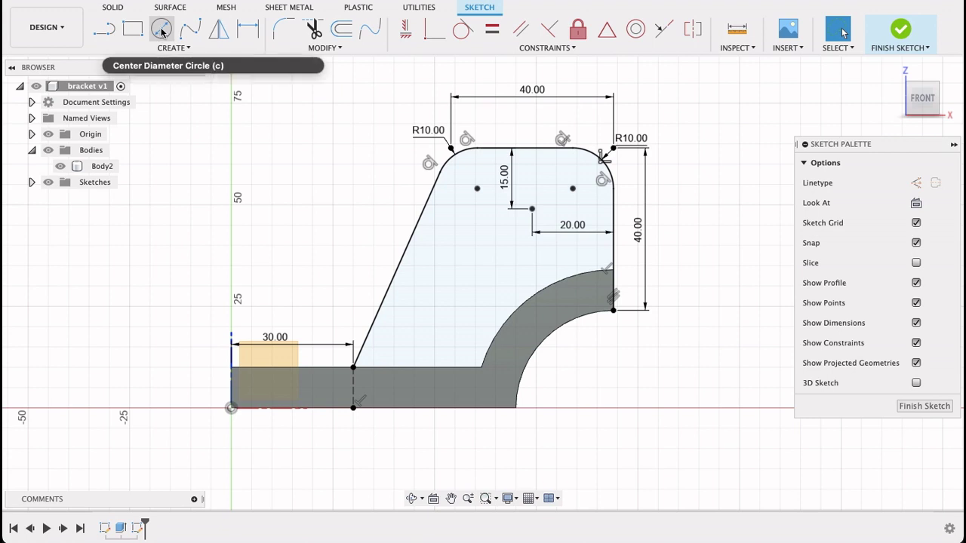
{"action": "left_click", "coordinate": [161, 30]}
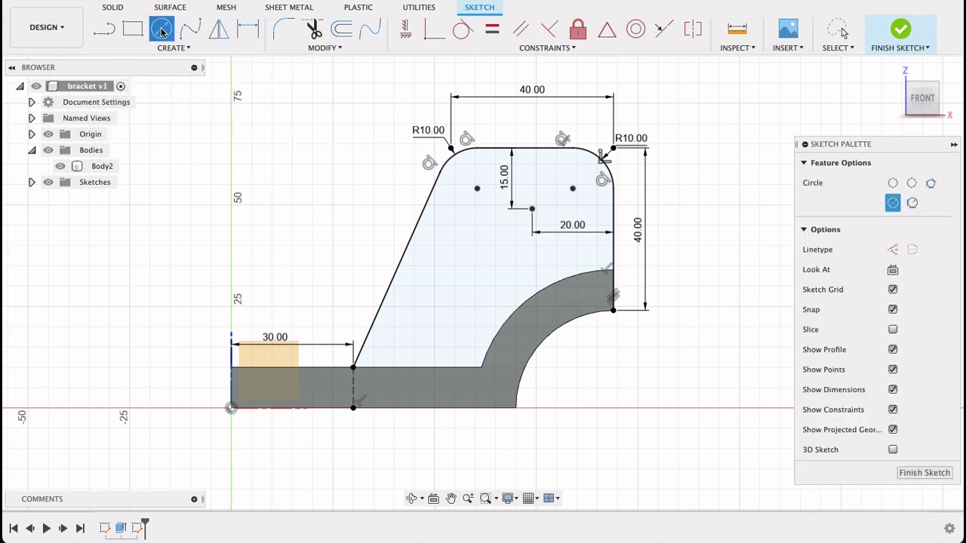
{"action": "left_click", "coordinate": [532, 209]}
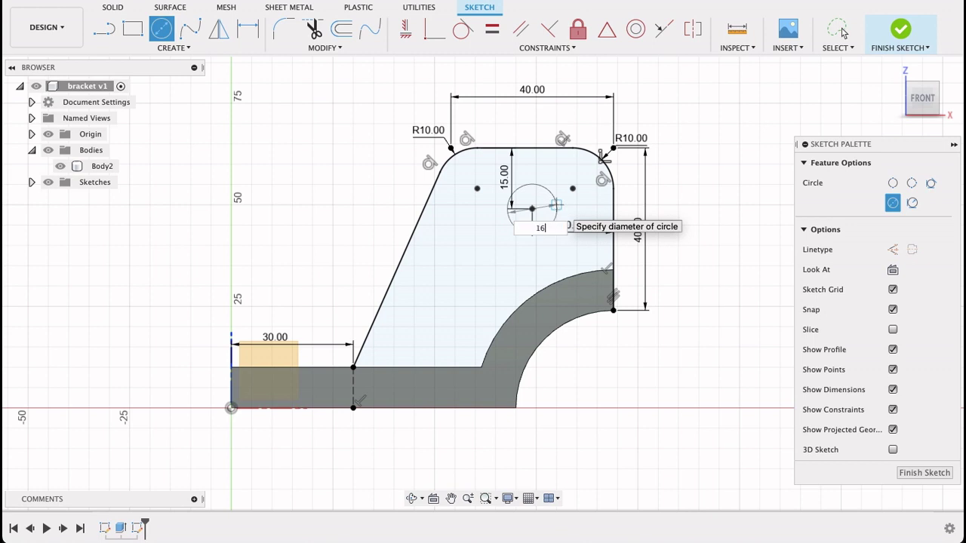
{"action": "left_click", "coordinate": [842, 32]}
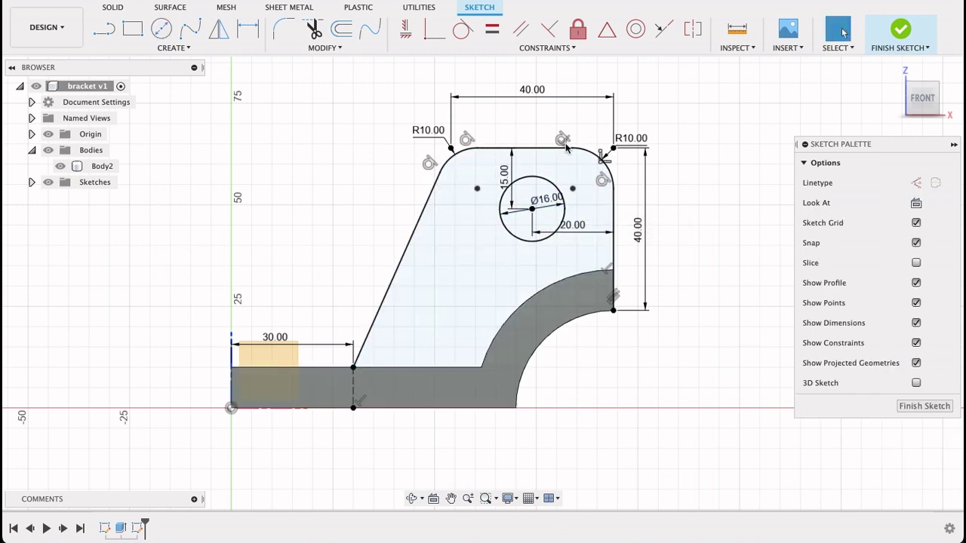
{"action": "left_click", "coordinate": [925, 408]}
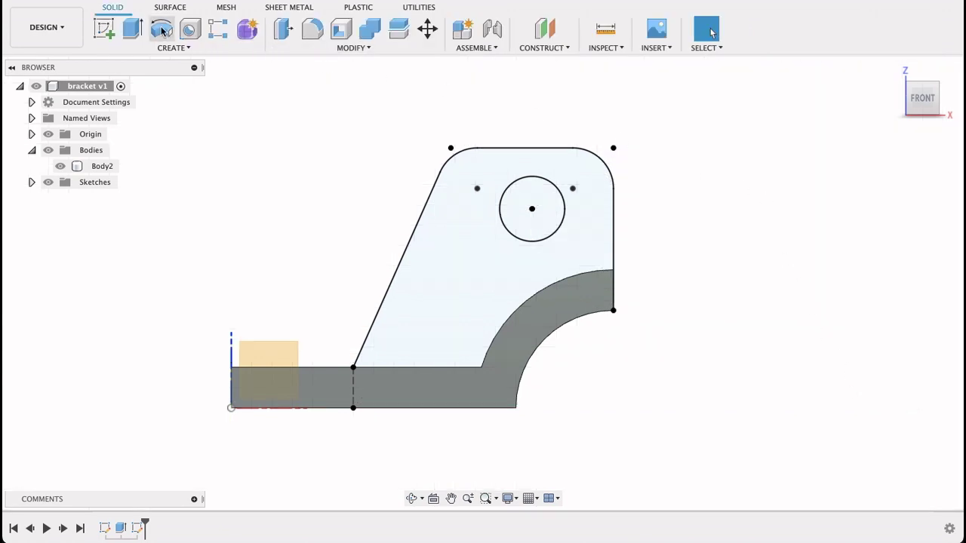
Extrude the upright plate profile, without the circle, by -10 mm into the bracket and join it to the existing body
{"action": "left_click", "coordinate": [132, 29]}
{"action": "left_click", "coordinate": [455, 261]}
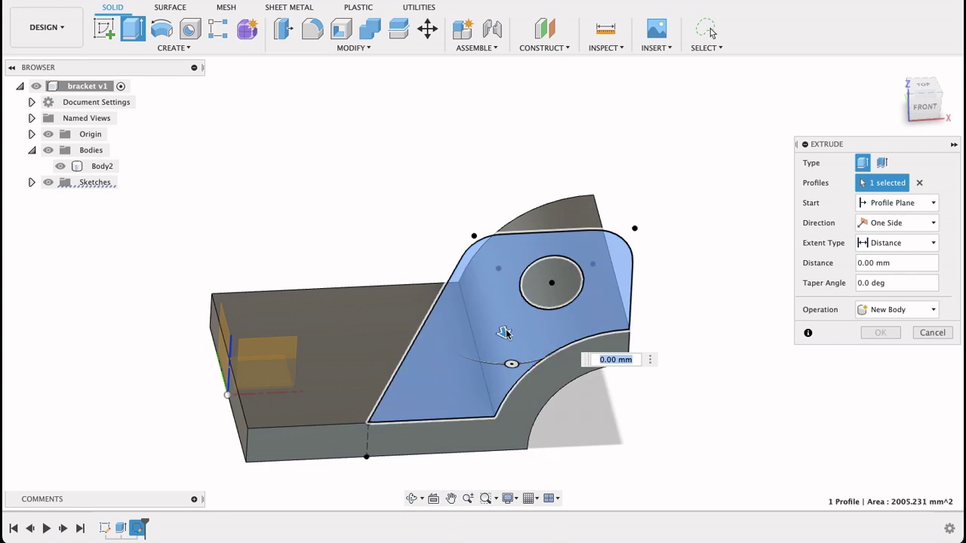
{"action": "left_click_drag", "start_coordinate": [503, 332], "coordinate": [504, 315]}
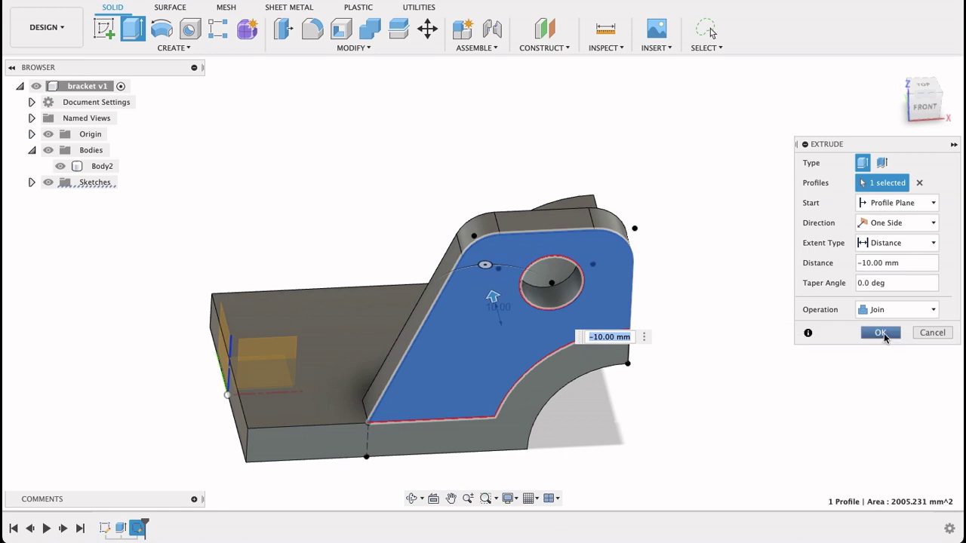
{"action": "left_click", "coordinate": [884, 333]}
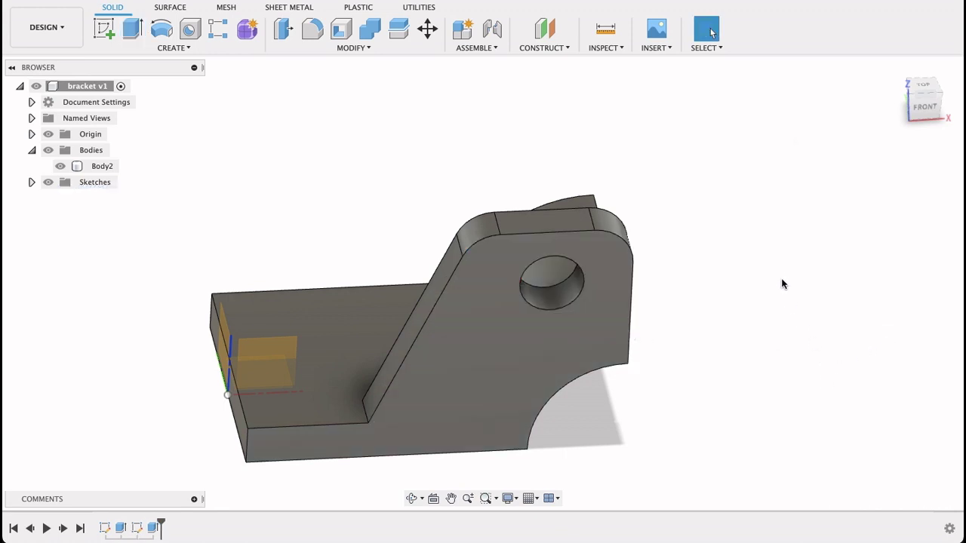
Edit the plate extrusion to try New Body as its operation, and set it back to Join
{"action": "middle_click_drag", "start_coordinate": [782, 308], "coordinate": [616, 400], "text": "shift"}
{"action": "key", "text": "Escape"}
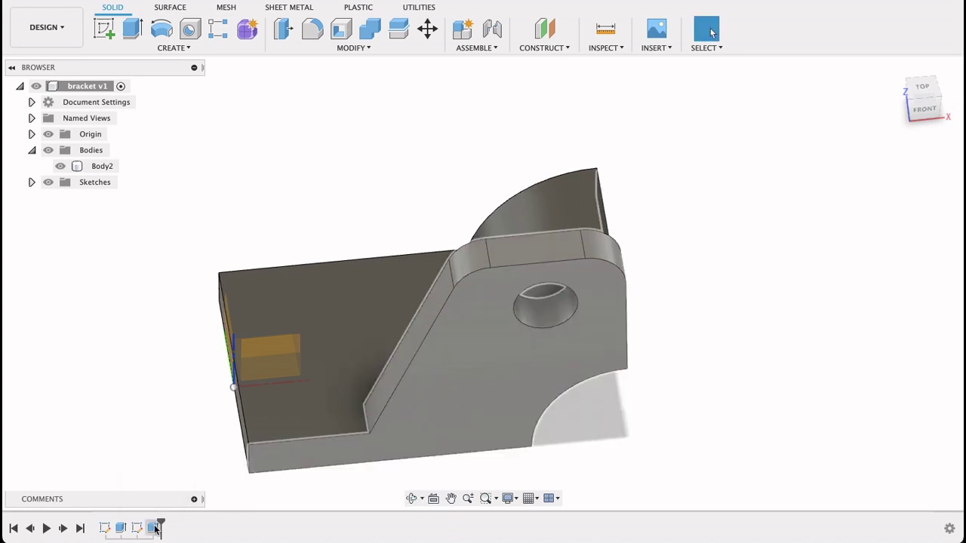
{"action": "double_click", "coordinate": [153, 527]}
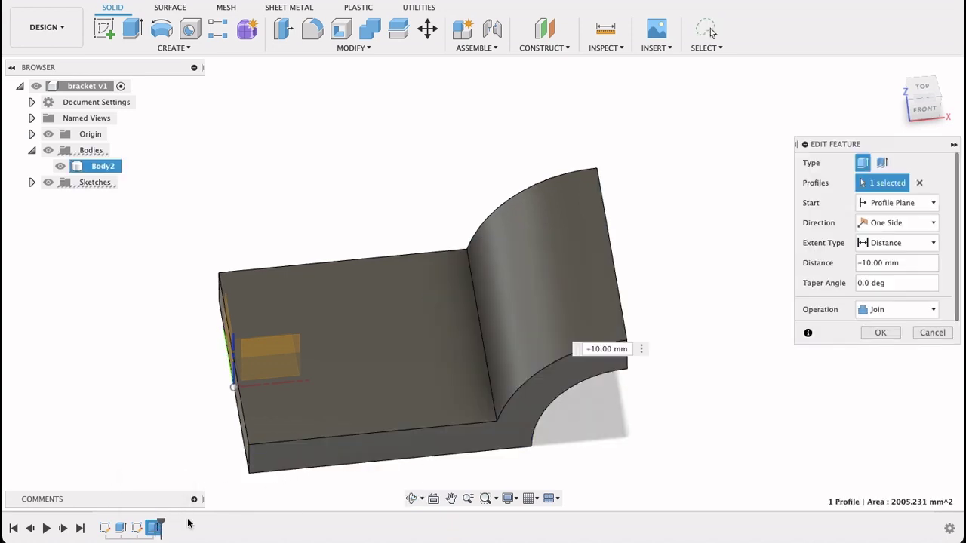
{"action": "left_click", "coordinate": [933, 310]}
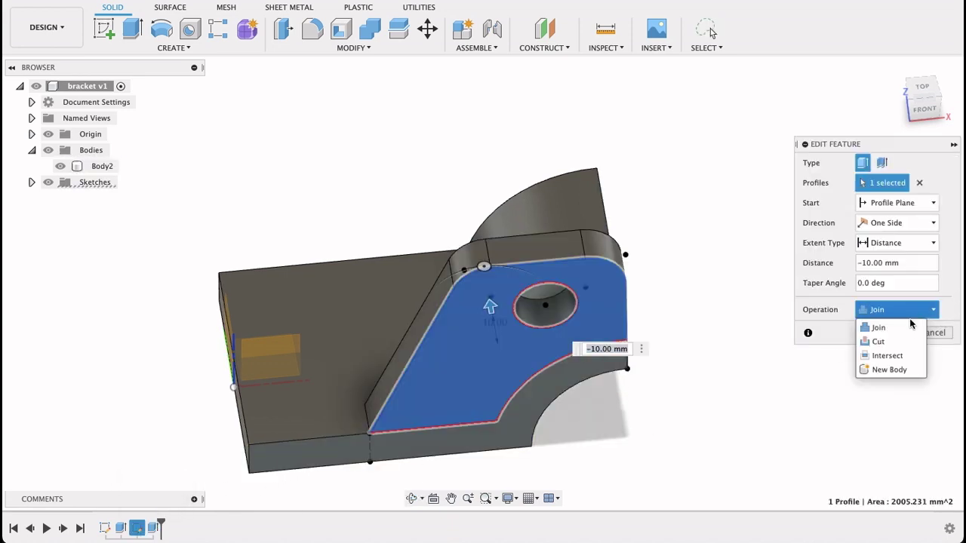
{"action": "left_click", "coordinate": [904, 371]}
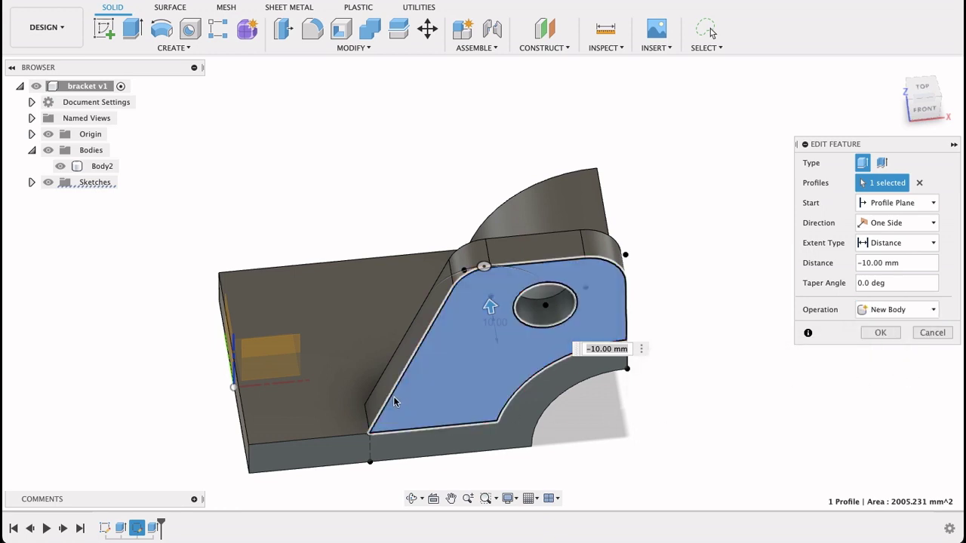
{"action": "left_click", "coordinate": [901, 310]}
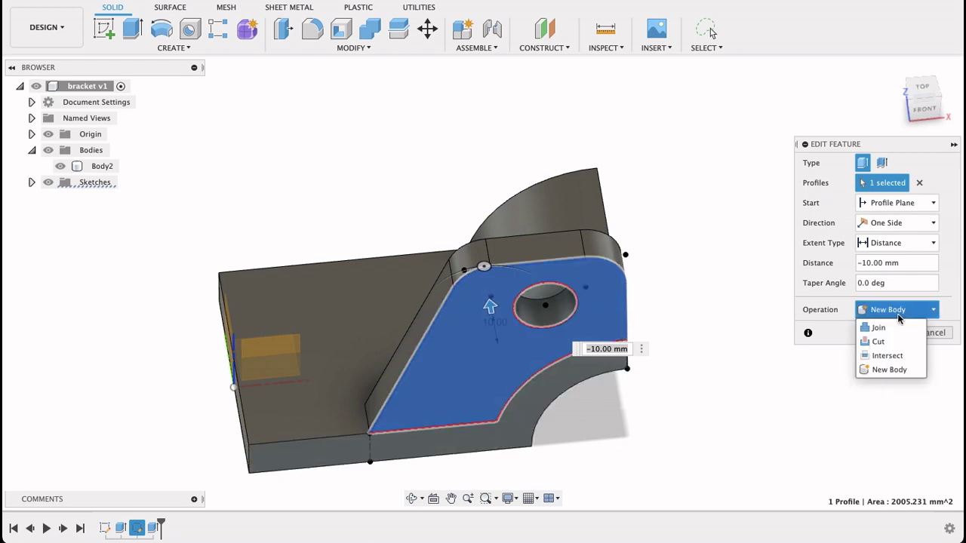
{"action": "left_click", "coordinate": [879, 320]}
{"action": "left_click", "coordinate": [879, 332]}
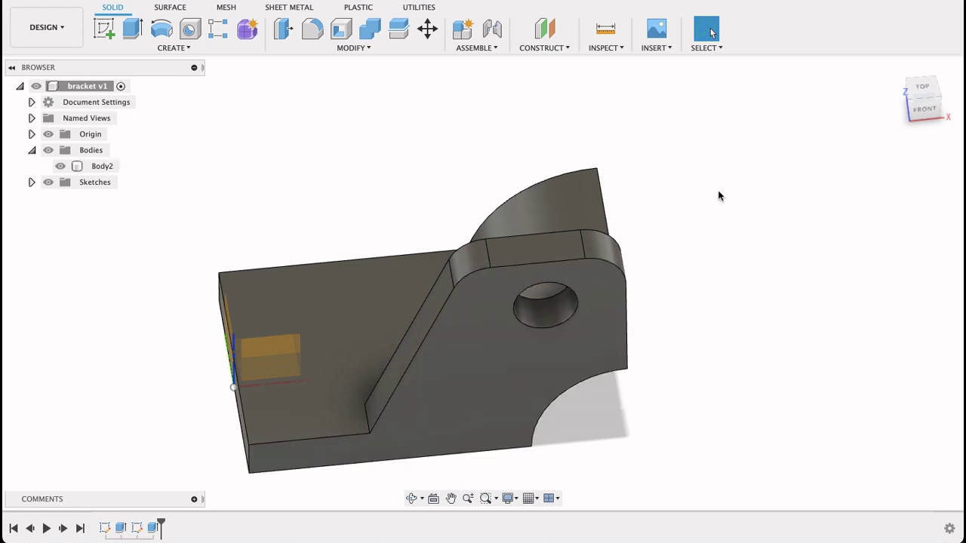
Mirror the upright plate extrusion feature across the origin XZ plane to the opposite side of the bracket
{"action": "left_click", "coordinate": [176, 47]}
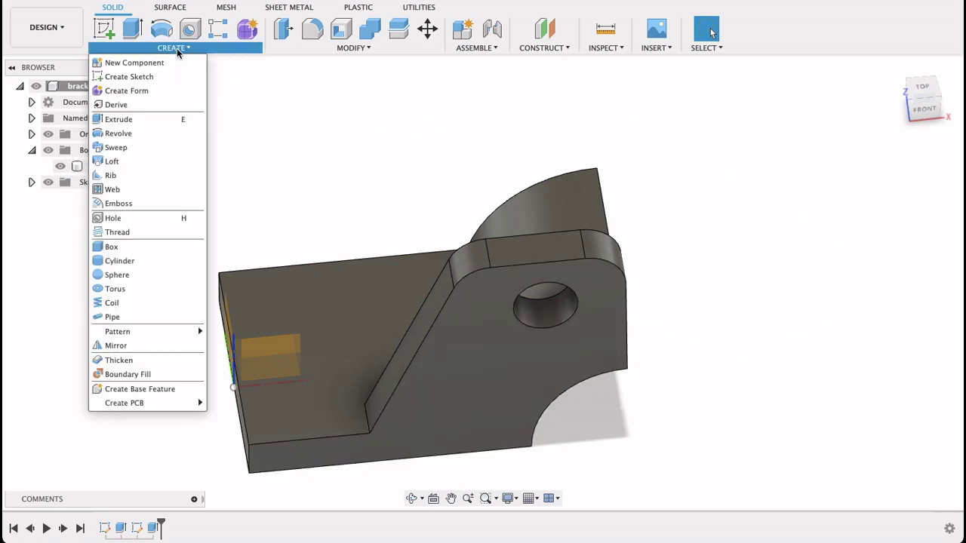
{"action": "left_click", "coordinate": [138, 348]}
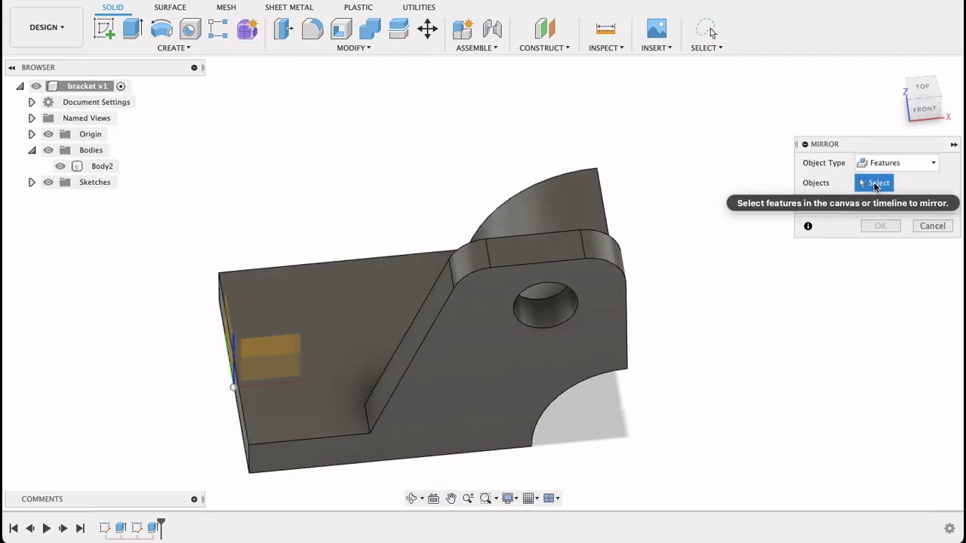
{"action": "left_click", "coordinate": [154, 529]}
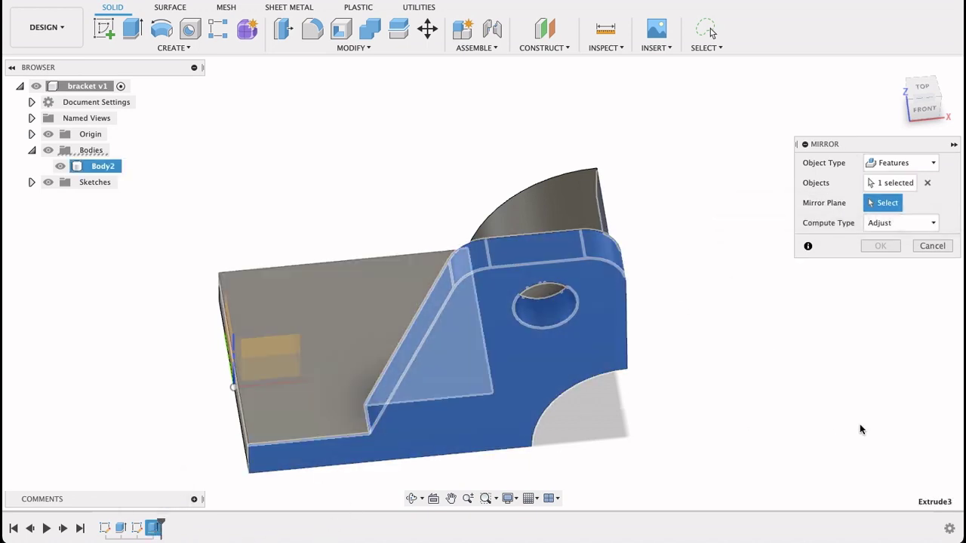
{"action": "middle_click_drag", "start_coordinate": [863, 425], "coordinate": [853, 397], "text": "shift"}
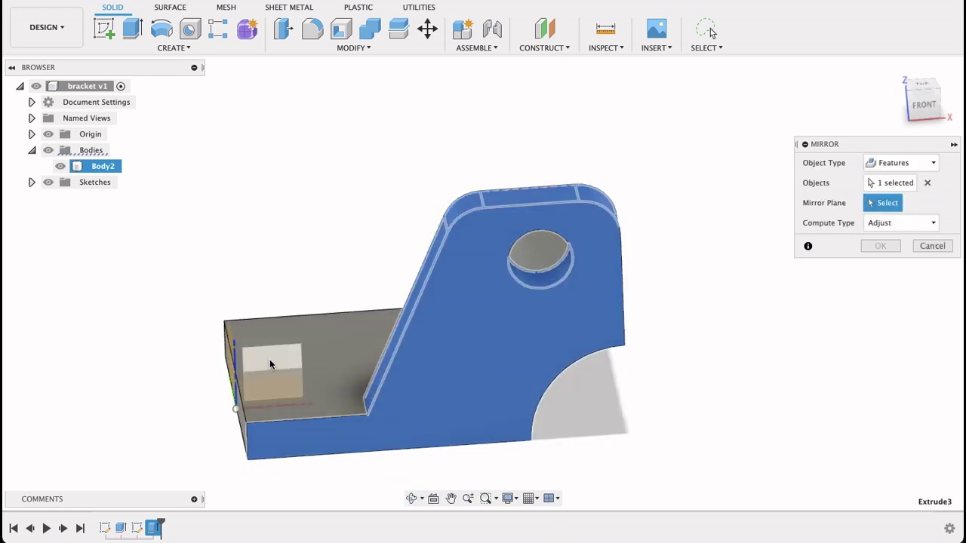
{"action": "left_click", "coordinate": [381, 372]}
{"action": "middle_click_drag", "start_coordinate": [715, 305], "coordinate": [774, 322], "text": "shift"}
{"action": "left_click", "coordinate": [892, 248]}
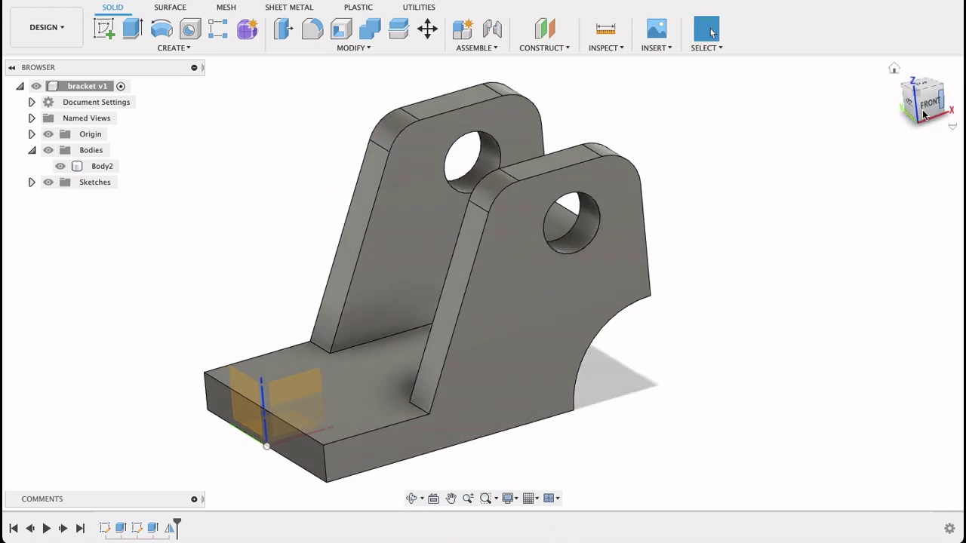
{"action": "middle_click_drag", "start_coordinate": [821, 209], "coordinate": [866, 317], "text": "shift"}
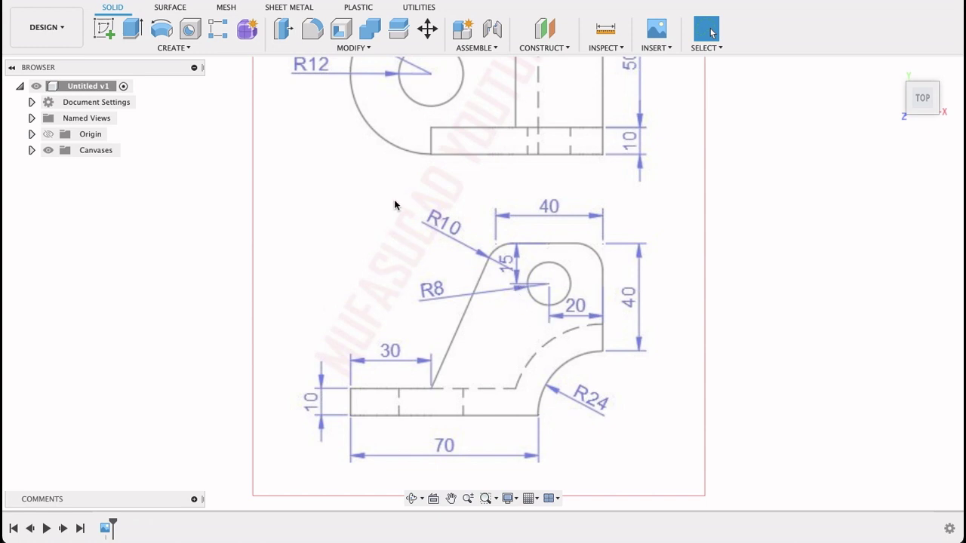
Check the base's rounded end in the reference drawing and apply a Full Round Fillet to the base's free end face
{"action": "scroll", "coordinate": [394, 204], "scroll_direction": "down", "scroll_amount": 3}
{"action": "middle_click_drag", "start_coordinate": [429, 168], "coordinate": [395, 243]}
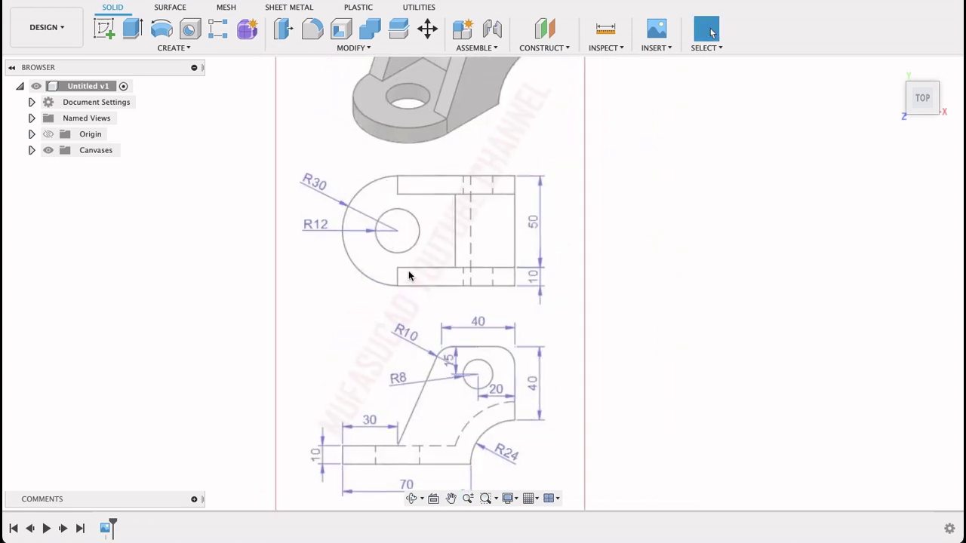
{"action": "left_click", "coordinate": [238, 2]}
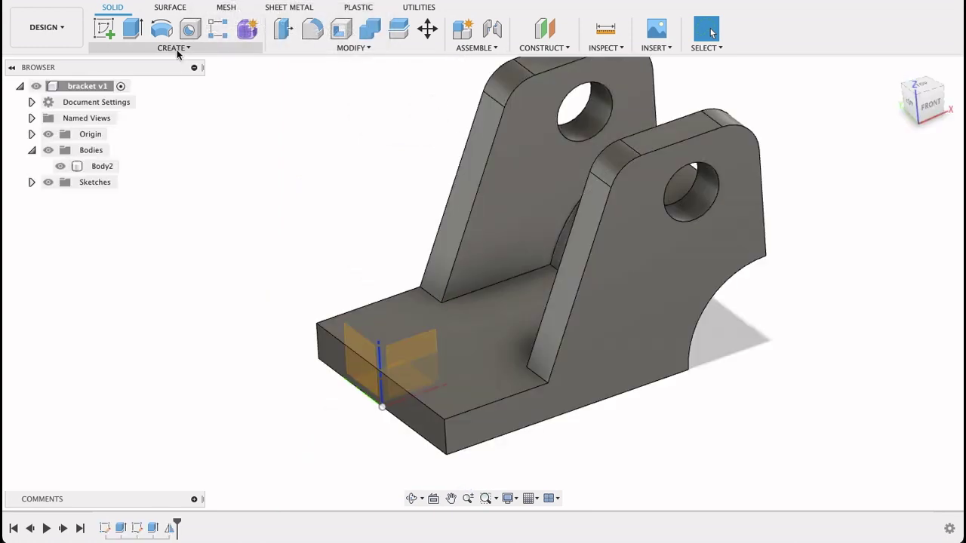
{"action": "left_click", "coordinate": [317, 32]}
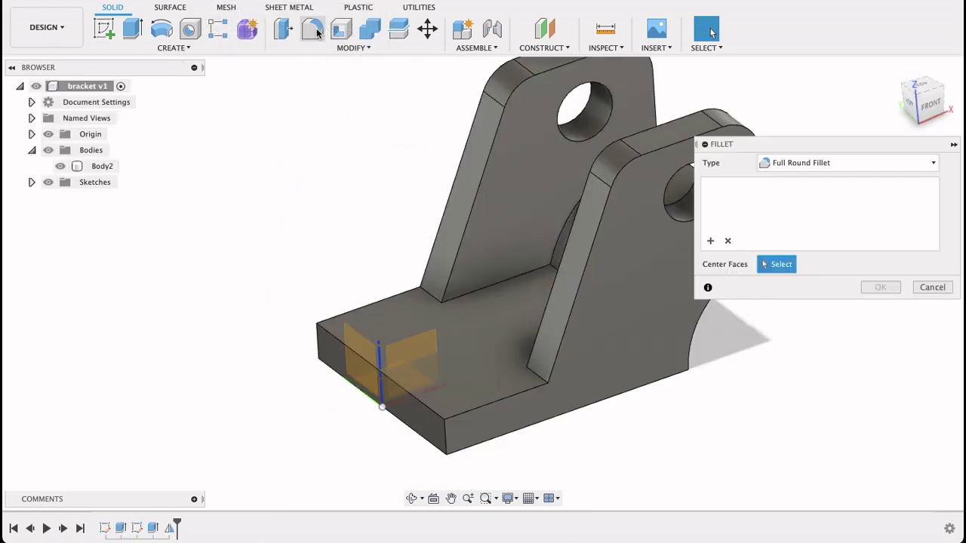
{"action": "left_click", "coordinate": [825, 164]}
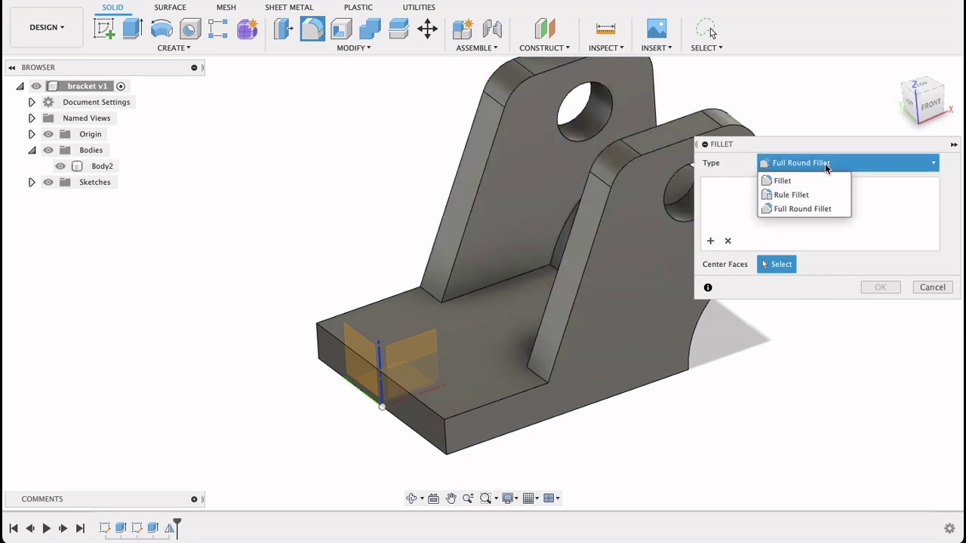
{"action": "left_click", "coordinate": [816, 209]}
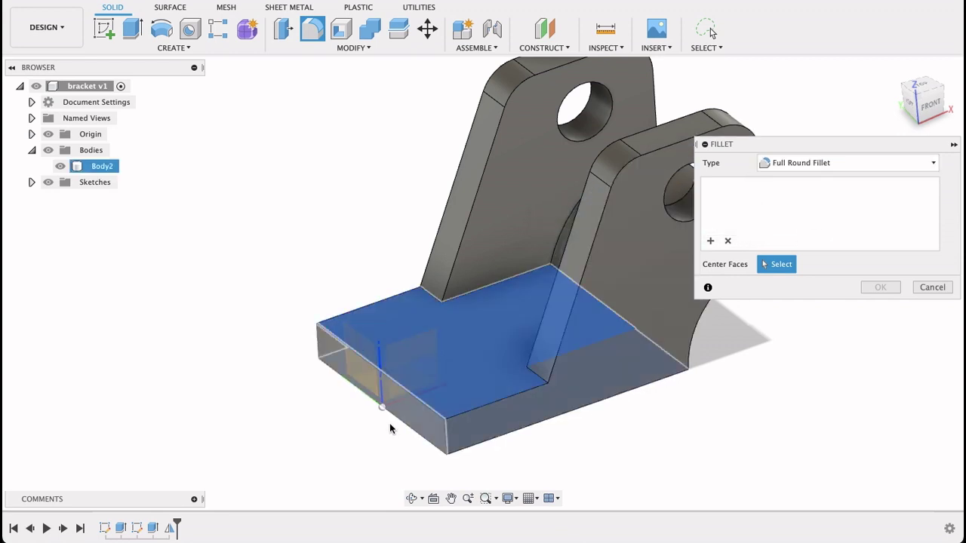
{"action": "left_click", "coordinate": [320, 356]}
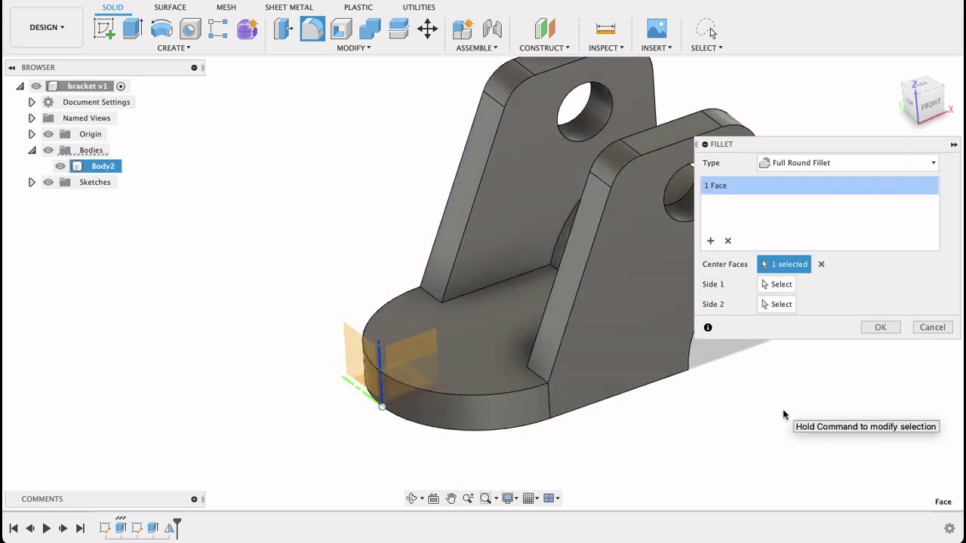
{"action": "left_click", "coordinate": [878, 328]}
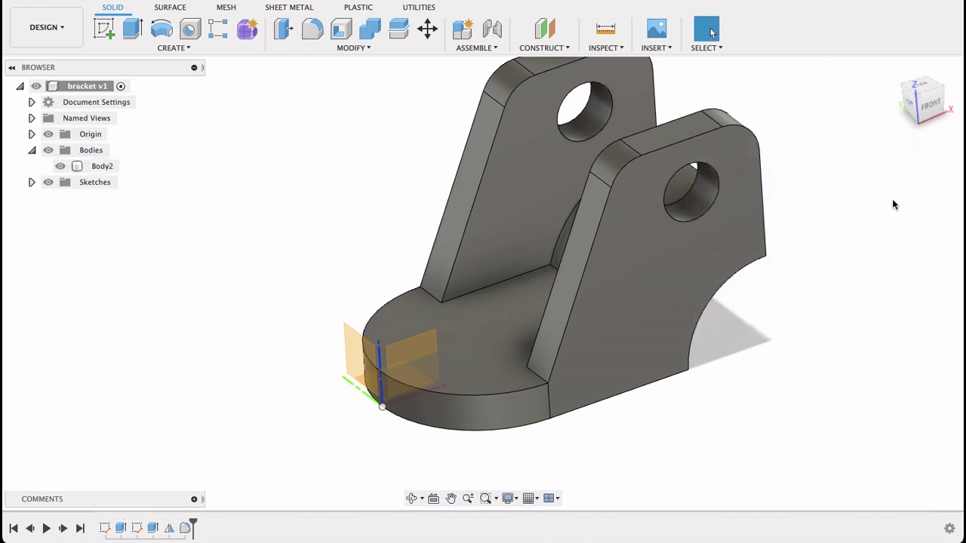
{"action": "middle_click_drag", "start_coordinate": [891, 198], "coordinate": [873, 249], "text": "shift"}
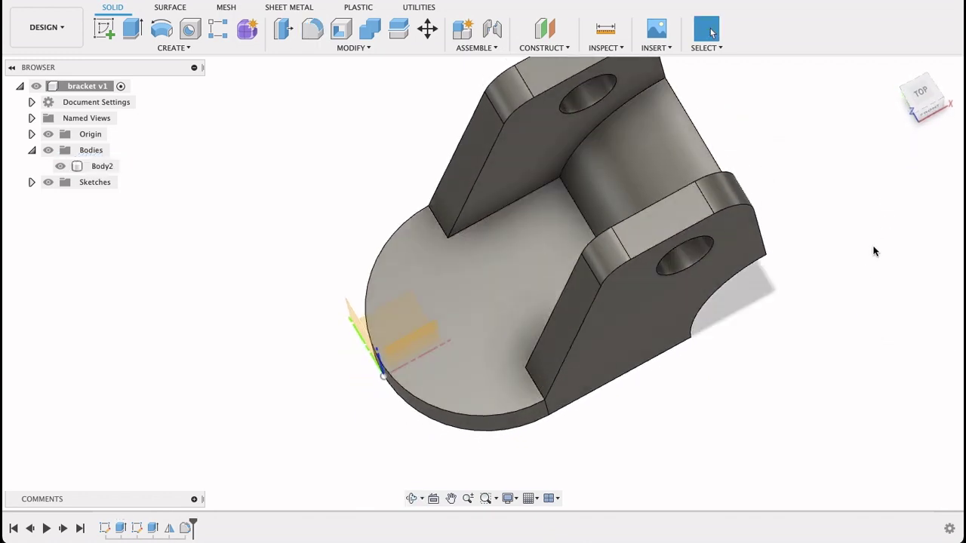
Hide the origin and place a 25 mm diameter hole on the base's top face, centred on its rounded end
{"action": "left_click", "coordinate": [50, 135]}
{"action": "left_click", "coordinate": [920, 92]}
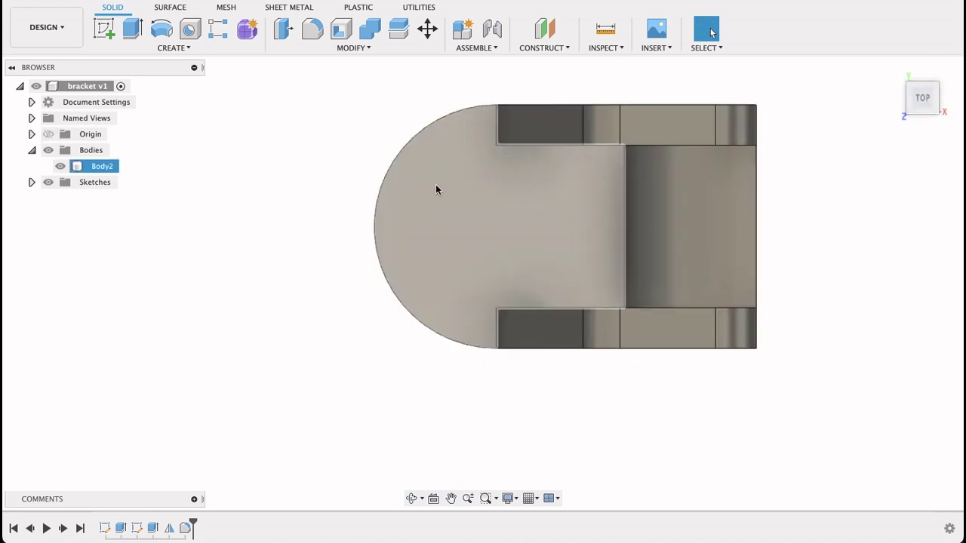
{"action": "left_click", "coordinate": [187, 30]}
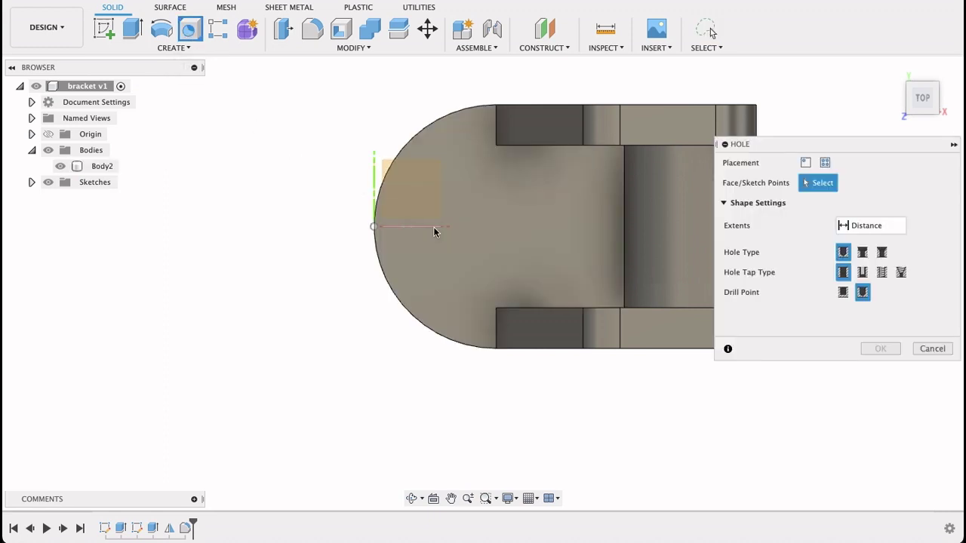
{"action": "left_click", "coordinate": [439, 246]}
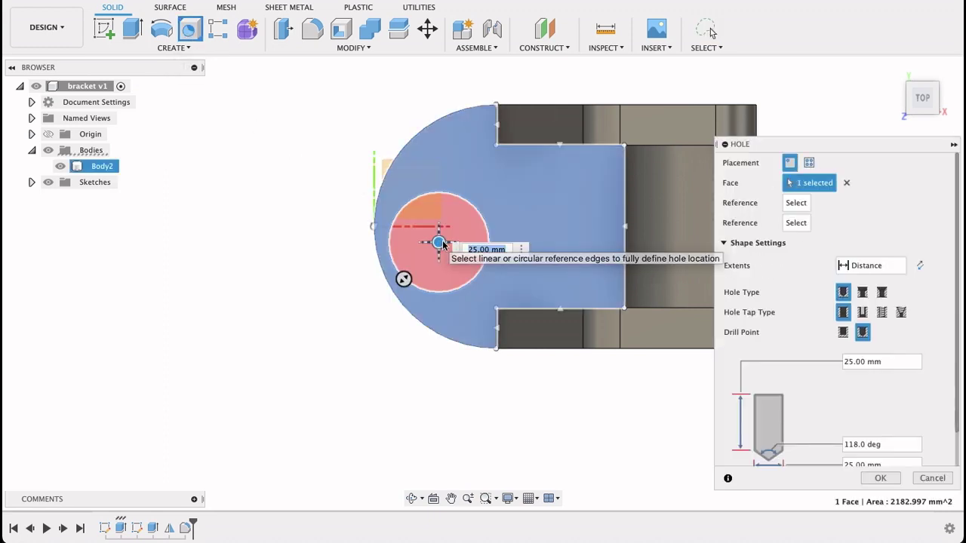
{"action": "left_click_drag", "start_coordinate": [441, 247], "coordinate": [497, 227]}
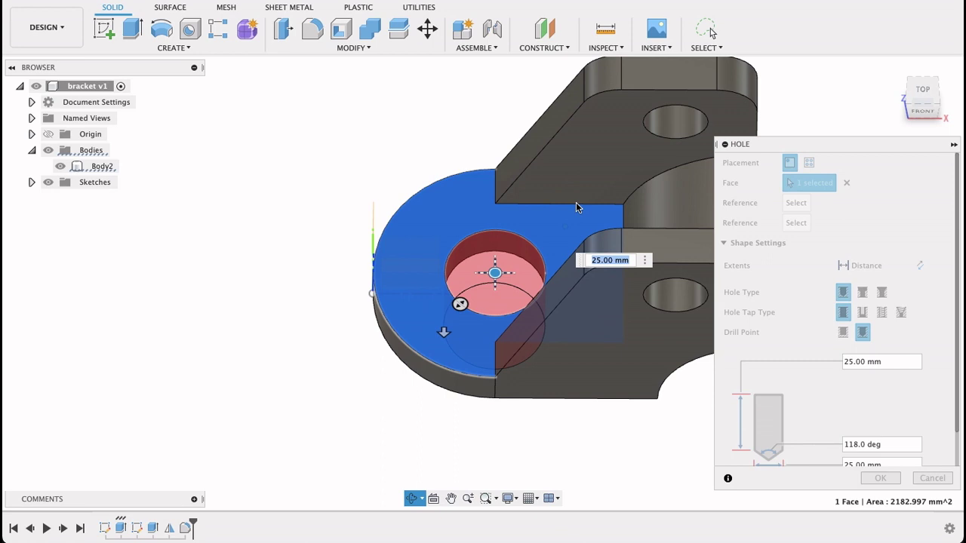
{"action": "middle_click_drag", "start_coordinate": [575, 204], "coordinate": [576, 231], "text": "shift"}
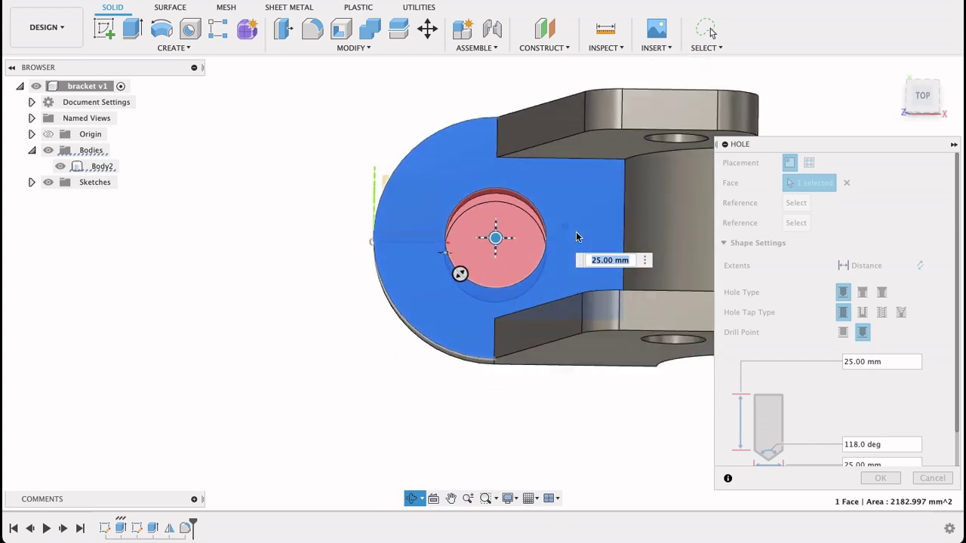
Set the base hole's extents to All and complete the hole
{"action": "left_click", "coordinate": [877, 270]}
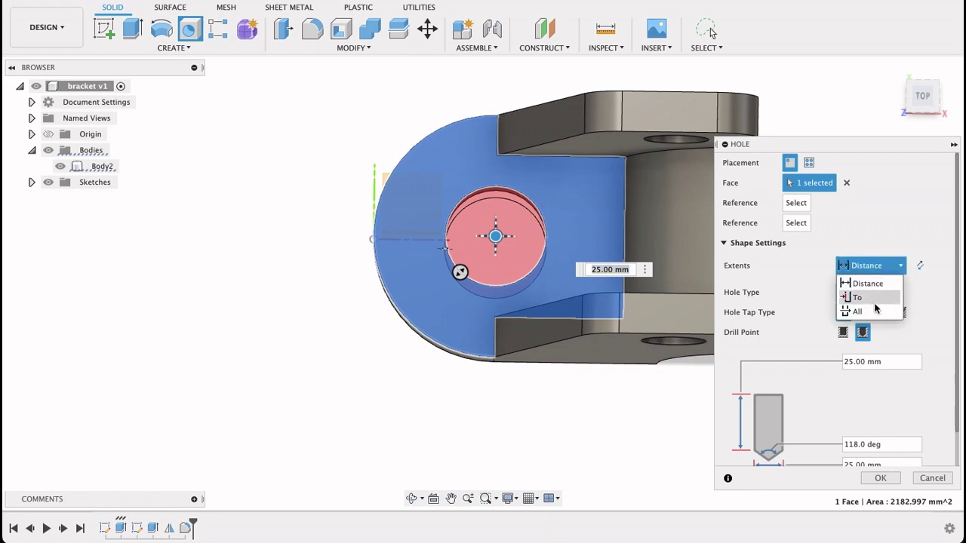
{"action": "left_click", "coordinate": [874, 313]}
{"action": "mouse_move", "coordinate": [649, 416]}
{"action": "middle_mouse_down", "text": "shift"}
{"action": "mouse_move", "coordinate": [655, 351]}
{"action": "mouse_move", "coordinate": [655, 400]}
{"action": "middle_mouse_up", "text": "shift"}
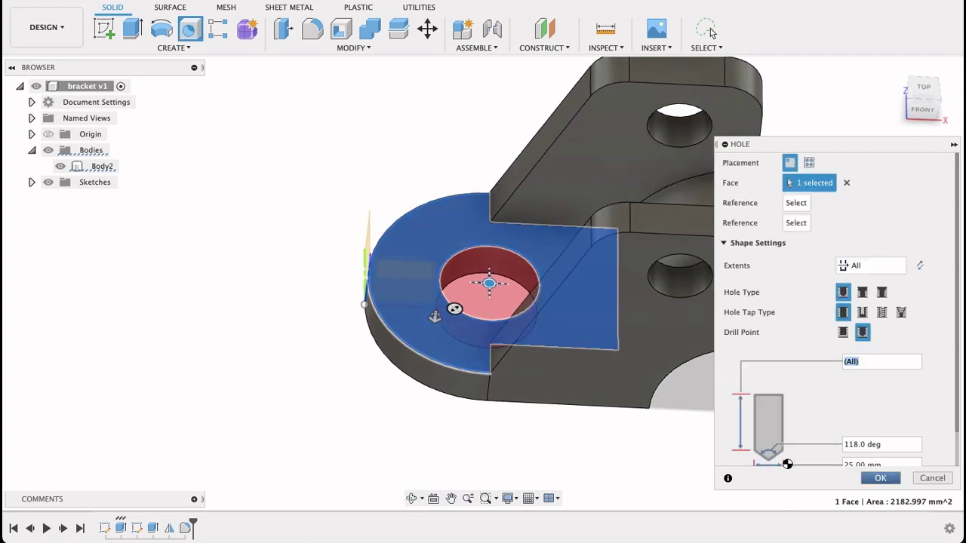
{"action": "key", "text": "Return"}
Compare the finished bracket with the isometric view in the reference drawing
{"action": "mouse_move", "coordinate": [770, 403]}
{"action": "middle_mouse_down", "text": "shift"}
{"action": "mouse_move", "coordinate": [783, 438]}
{"action": "mouse_move", "coordinate": [765, 408]}
{"action": "mouse_move", "coordinate": [707, 395]}
{"action": "mouse_move", "coordinate": [375, 427]}
{"action": "mouse_move", "coordinate": [363, 455]}
{"action": "mouse_move", "coordinate": [375, 463]}
{"action": "mouse_move", "coordinate": [430, 451]}
{"action": "middle_mouse_up", "text": "shift"}
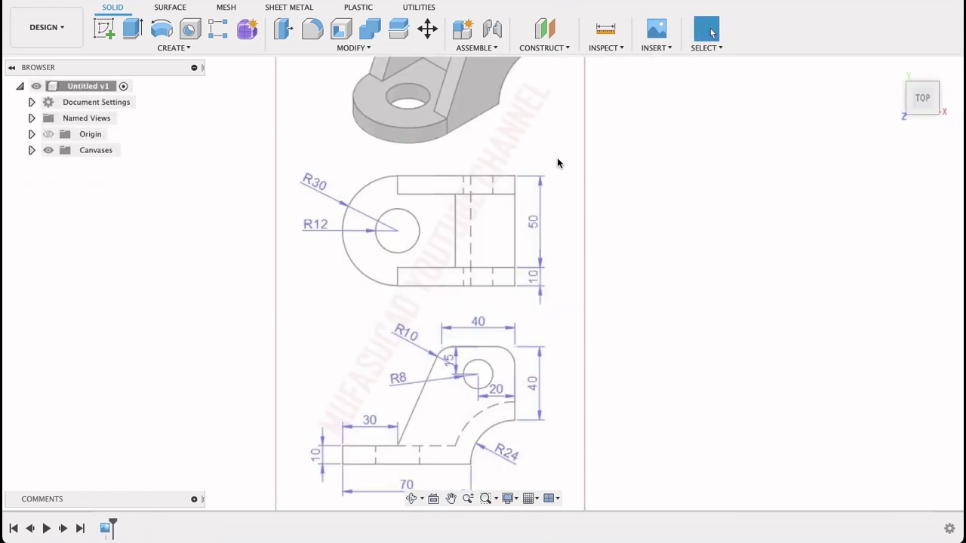
{"action": "mouse_move", "coordinate": [557, 163]}
{"action": "middle_mouse_down"}
{"action": "mouse_move", "coordinate": [554, 351]}
{"action": "mouse_move", "coordinate": [567, 182]}
{"action": "mouse_move", "coordinate": [575, 290]}
{"action": "middle_mouse_up"}
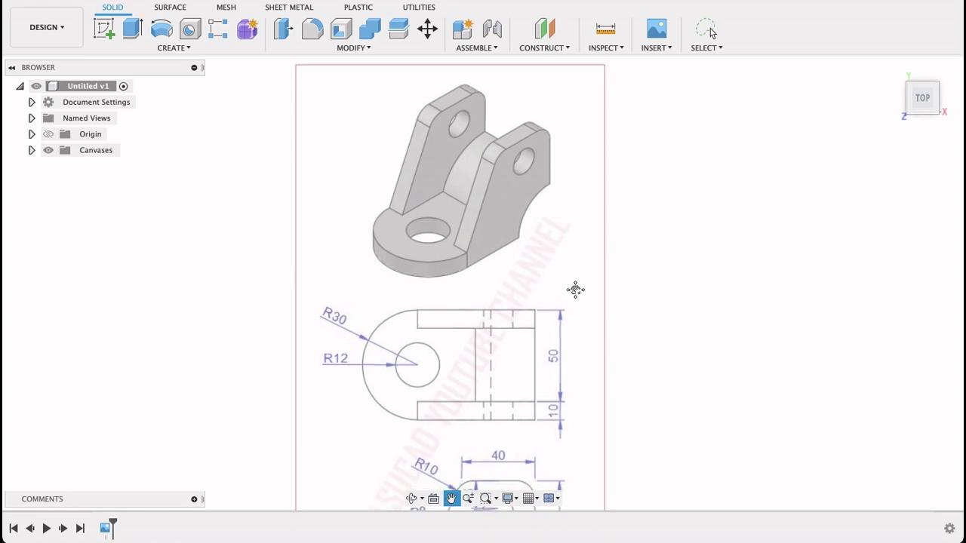
{"action": "key", "text": "Escape"}
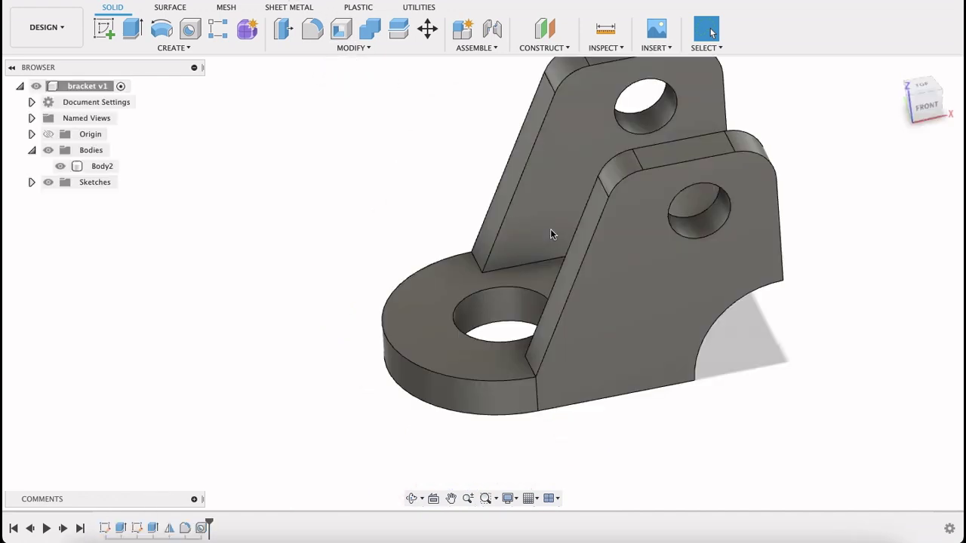
{"action": "middle_click_drag", "start_coordinate": [490, 221], "coordinate": [831, 305], "text": "shift"}
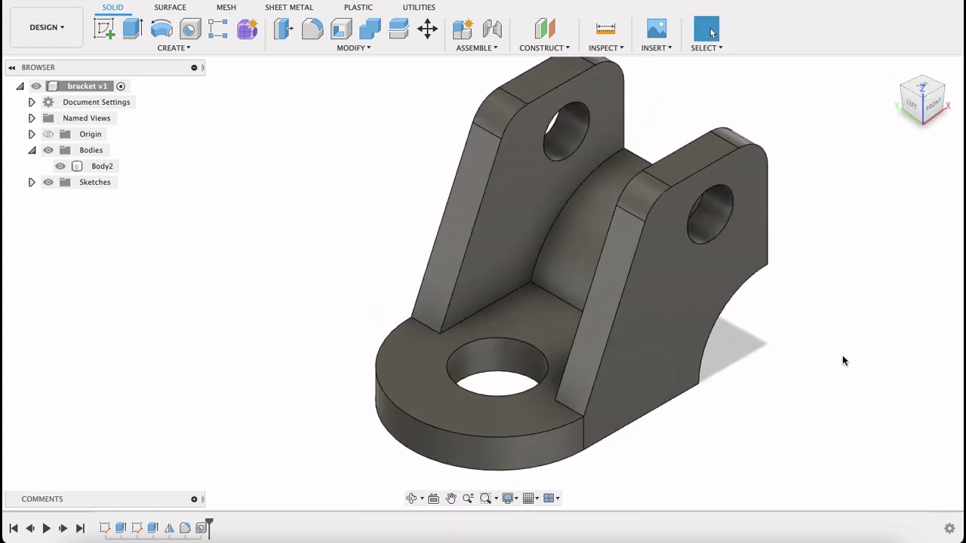